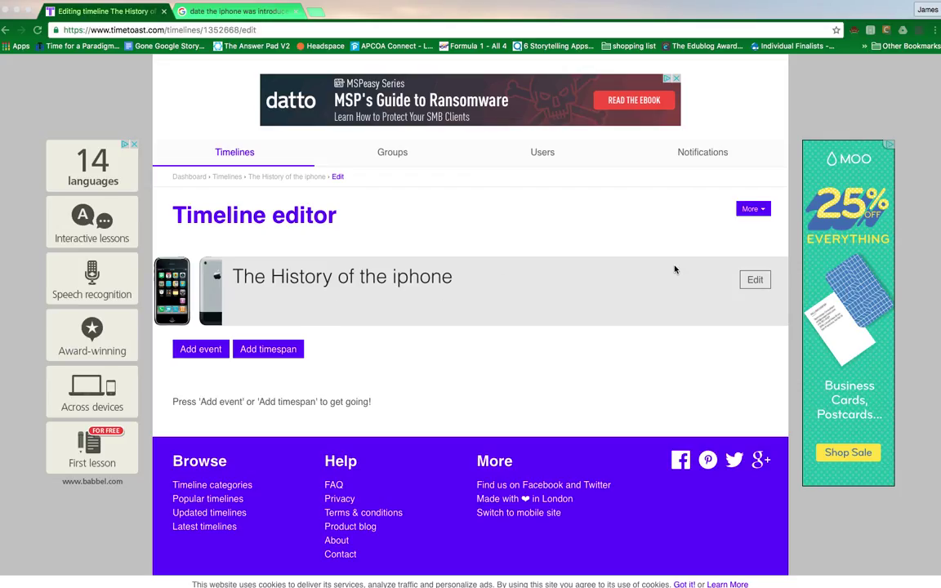
- Set the timeline's category to Science and Technology and save the updated timeline details
click(756, 280)
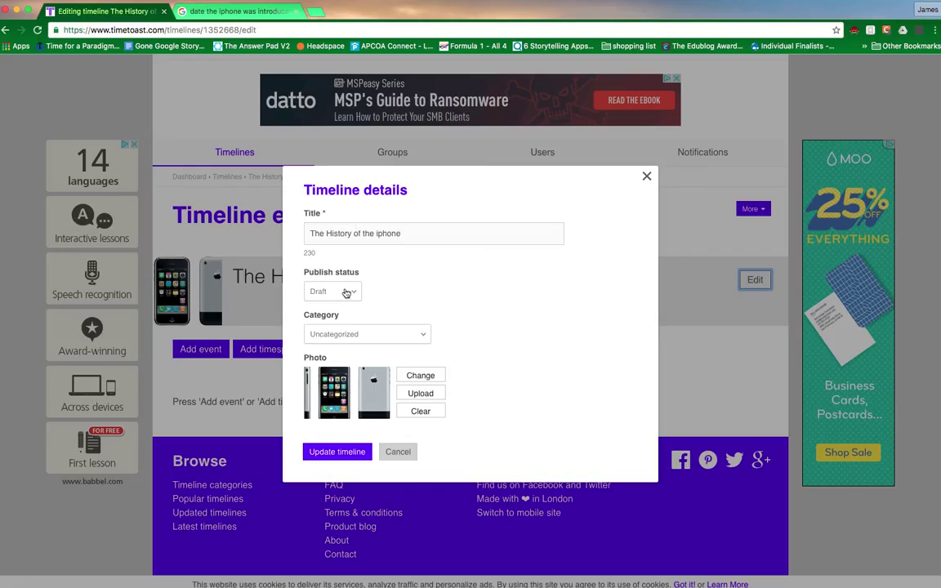
click(419, 338)
click(381, 359)
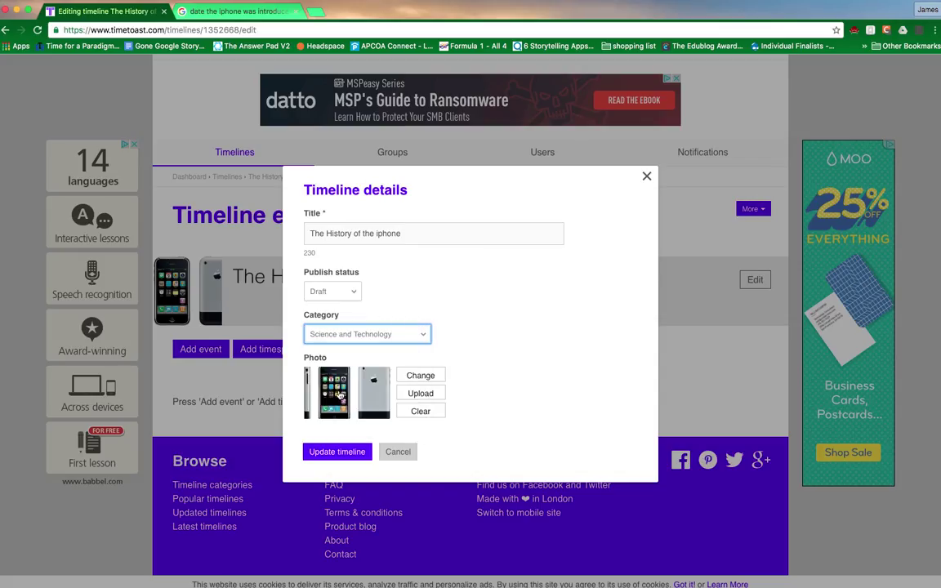
click(340, 451)
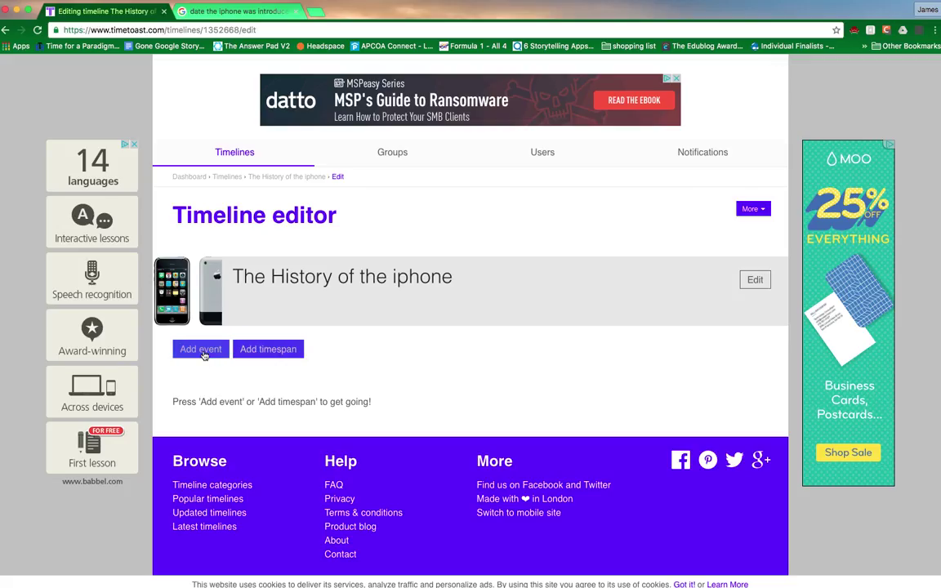
- Start a new event on the timeline and title it "The iPhone launched"
click(186, 351)
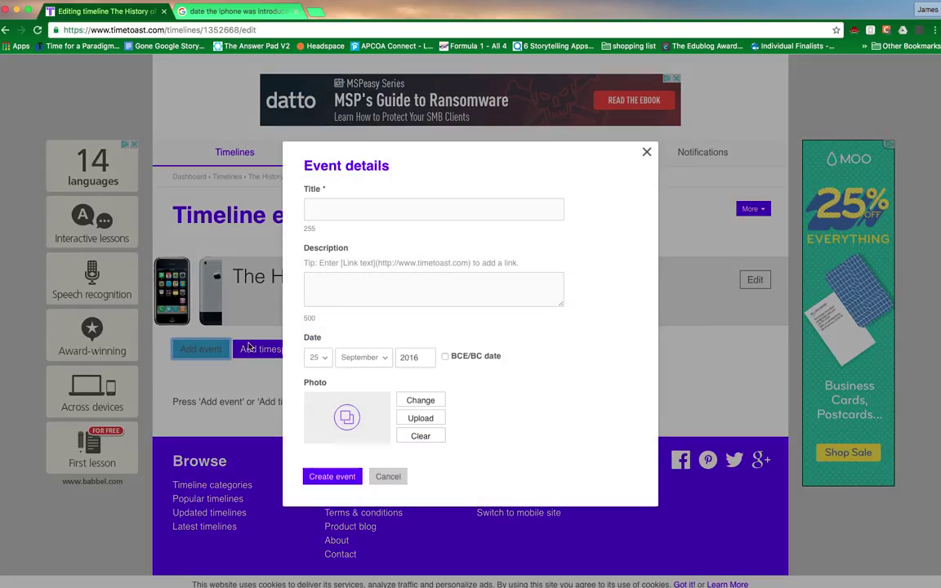
click(317, 211)
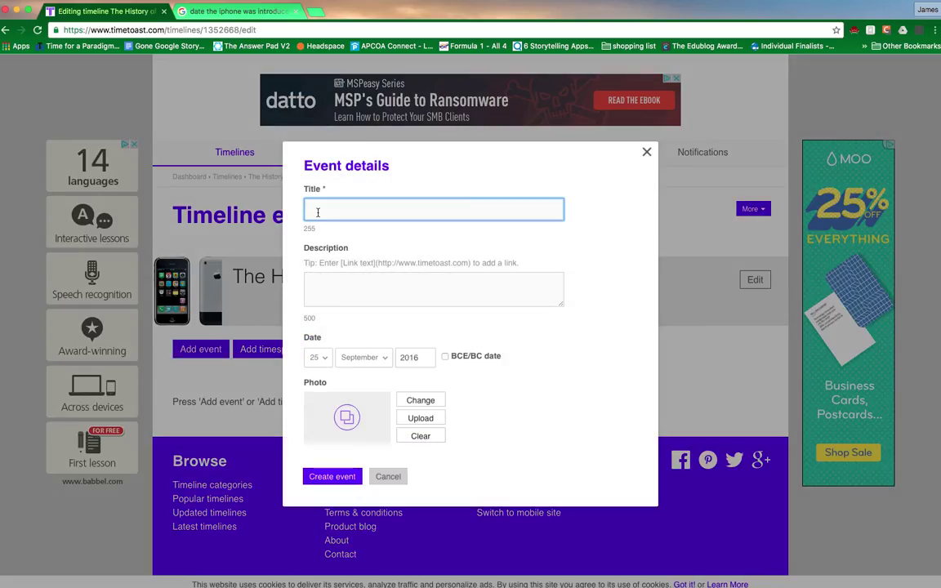
text(The iphone launched)
click(331, 209)
key(Delete)
text(P)
- Enter the event description "The iPhone was launched by Apple", correcting the spelling errors
click(328, 286)
text(The iPone was luanched by Apple)
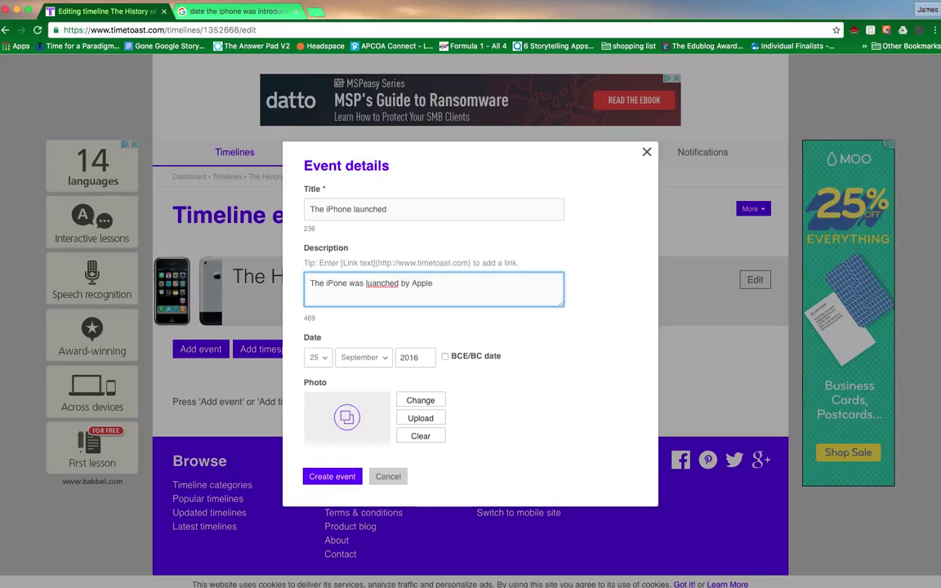
click(331, 283)
text(h)
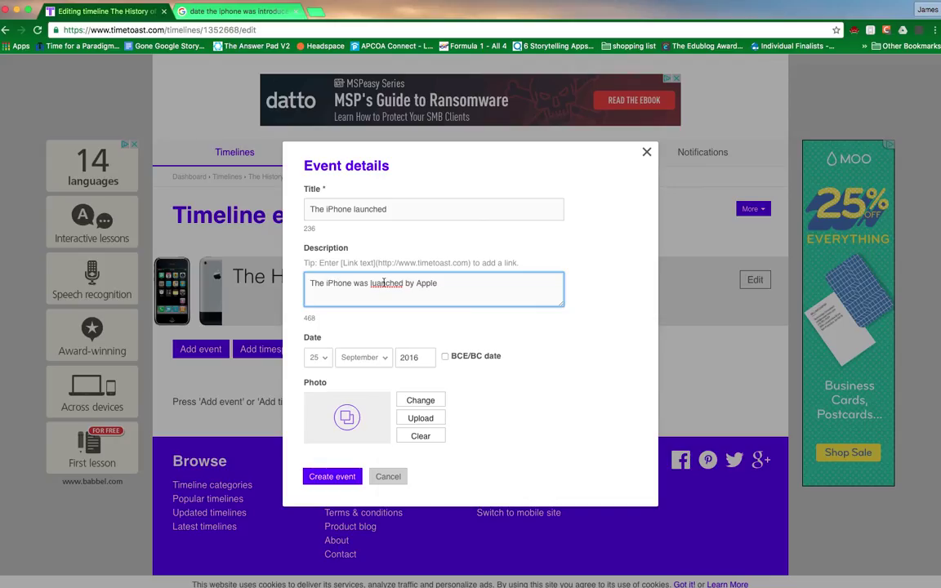
right_click(382, 284)
click(400, 287)
- Check the iPhone's introduction date in the open Google results and set the event date to 29 June 2007
click(319, 359)
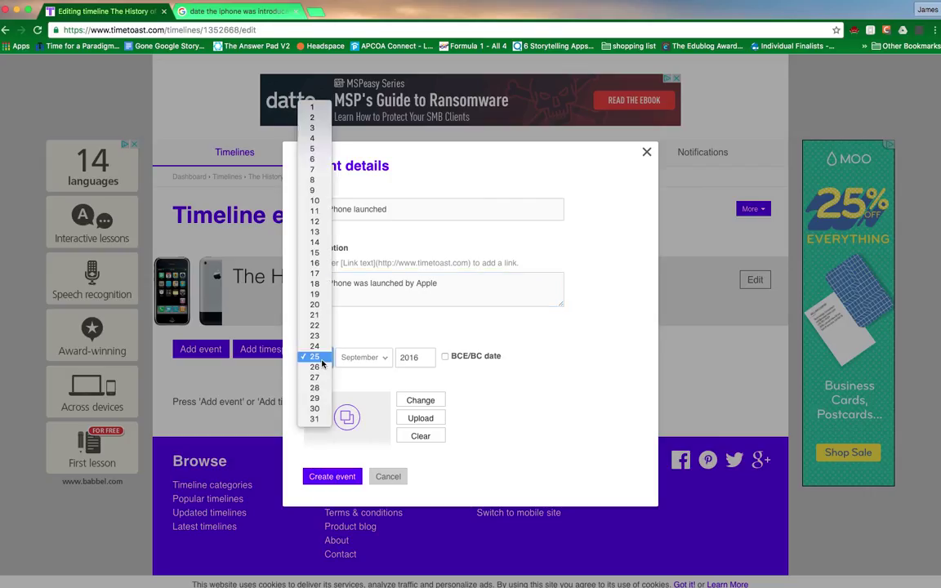
click(211, 21)
click(211, 13)
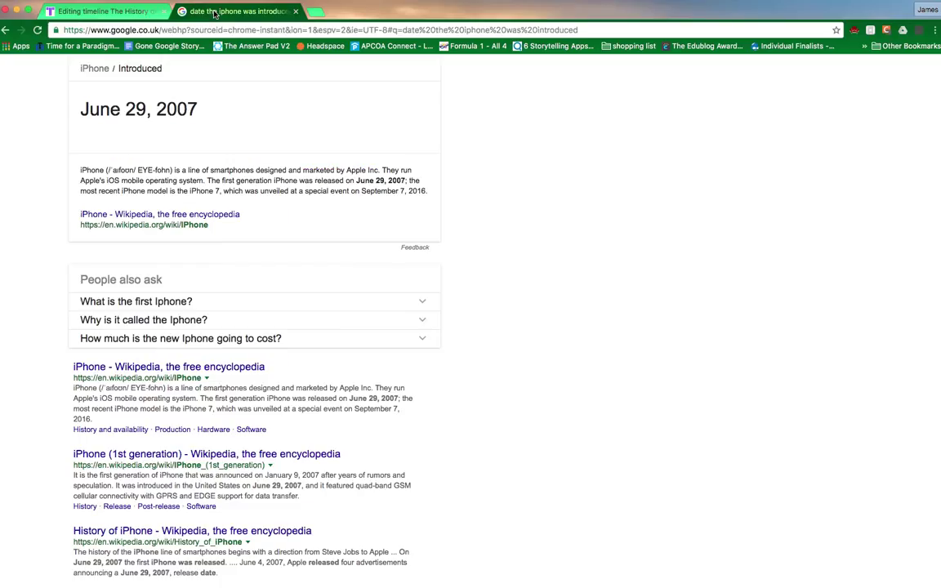
click(123, 13)
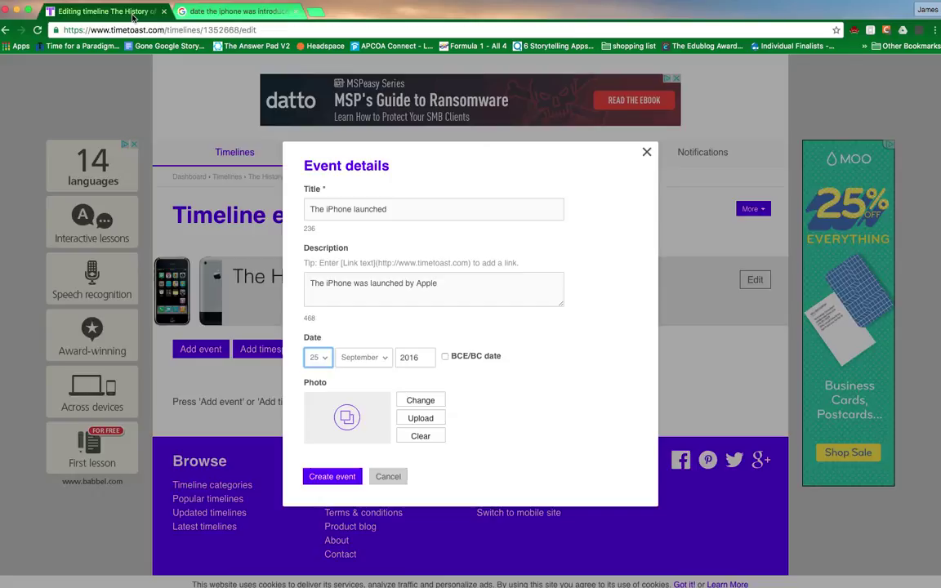
click(317, 357)
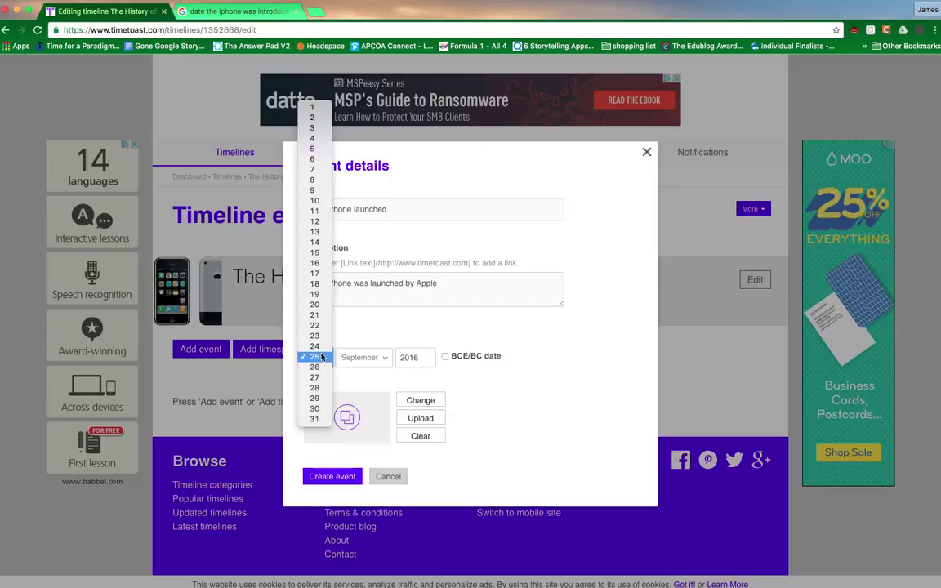
click(315, 398)
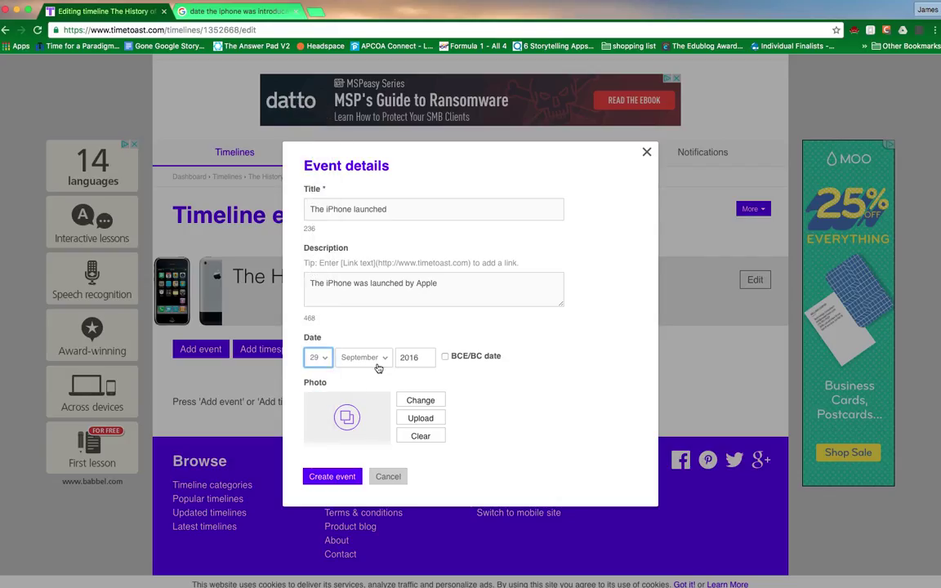
click(375, 362)
click(417, 358)
click(416, 359)
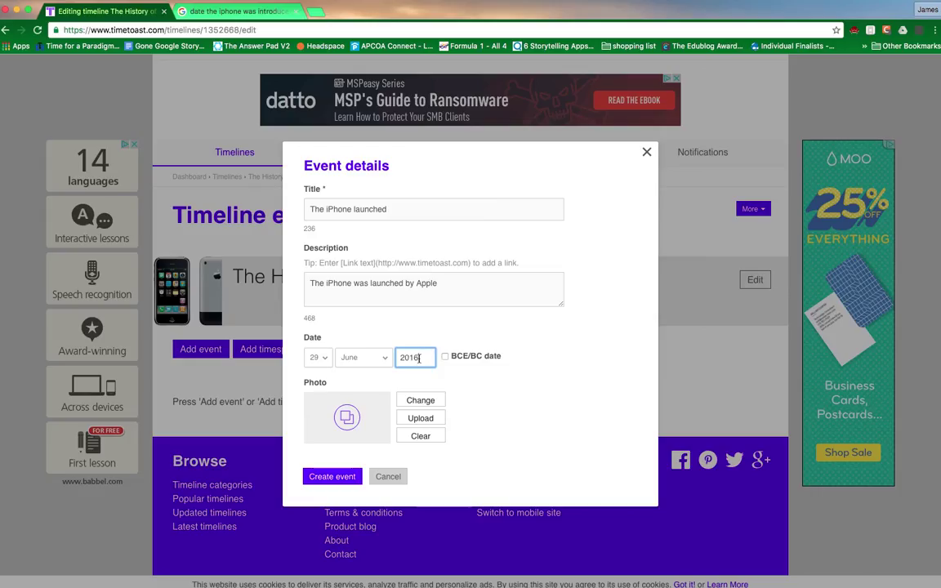
click(412, 357)
key(BackSpace)
key(BackSpace)
text(07)
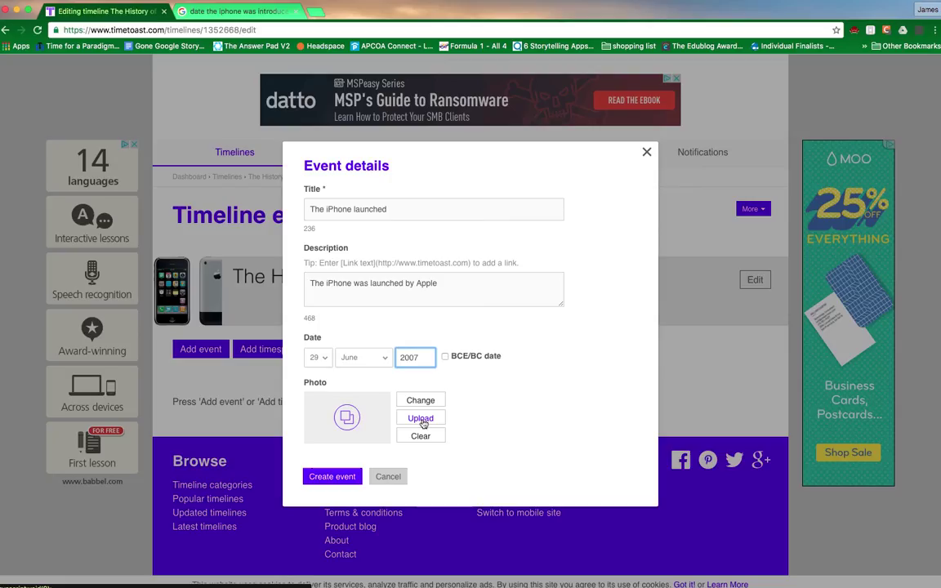
- Upload Original-iphone-2g-2007.jpg from the Desktop as the event photo and create the event
click(423, 420)
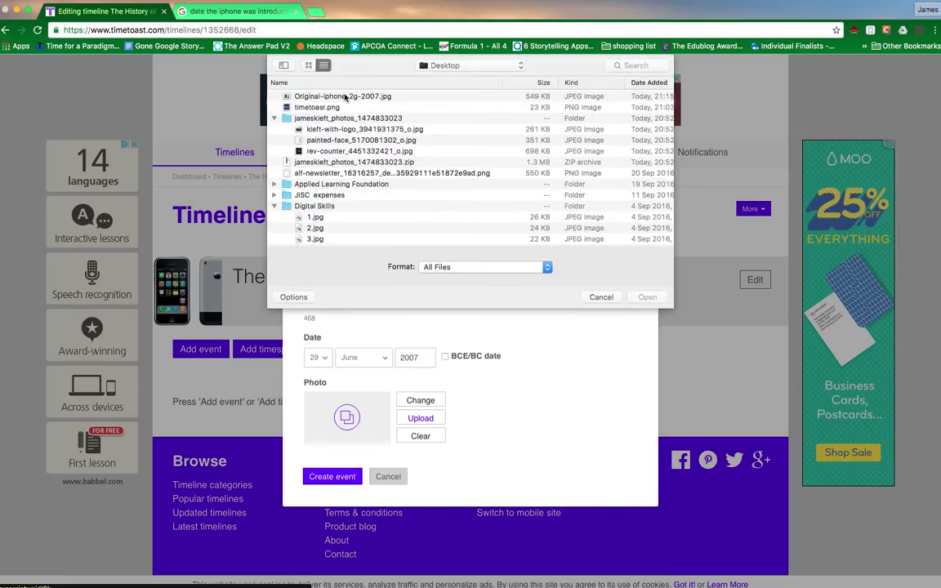
click(347, 97)
click(645, 297)
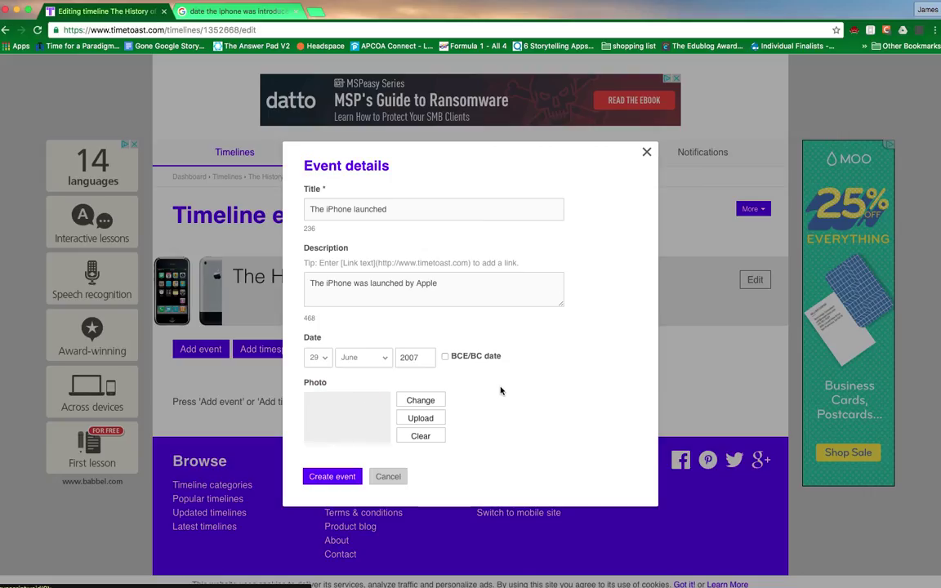
click(333, 477)
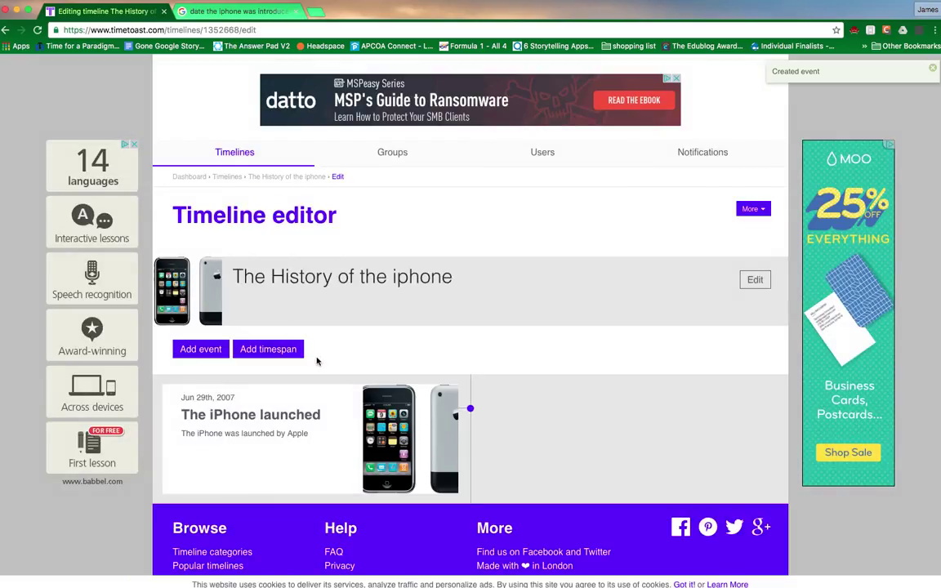
- Switch to the Google results page and search for "date the iphone 2 was introduced"
click(239, 8)
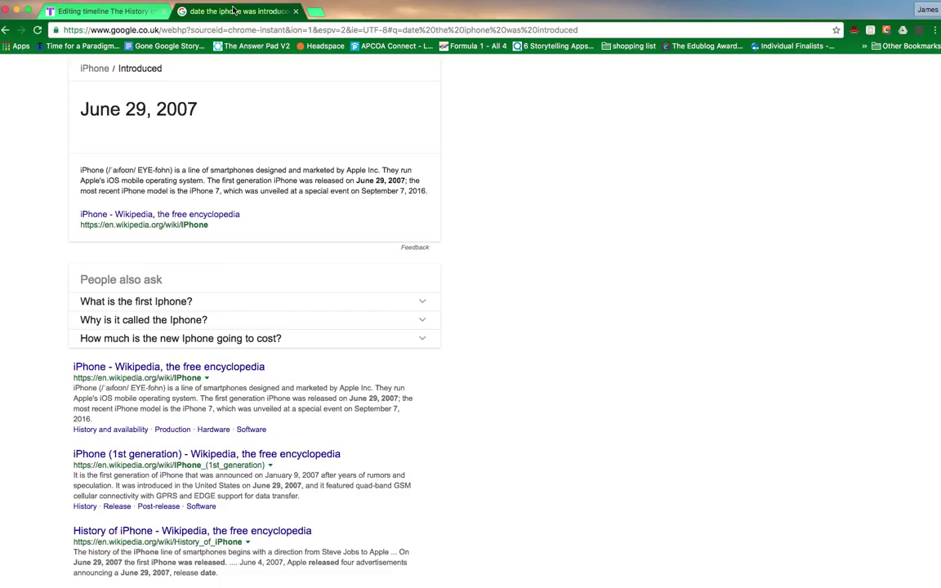
scroll(199, 182, up, 4)
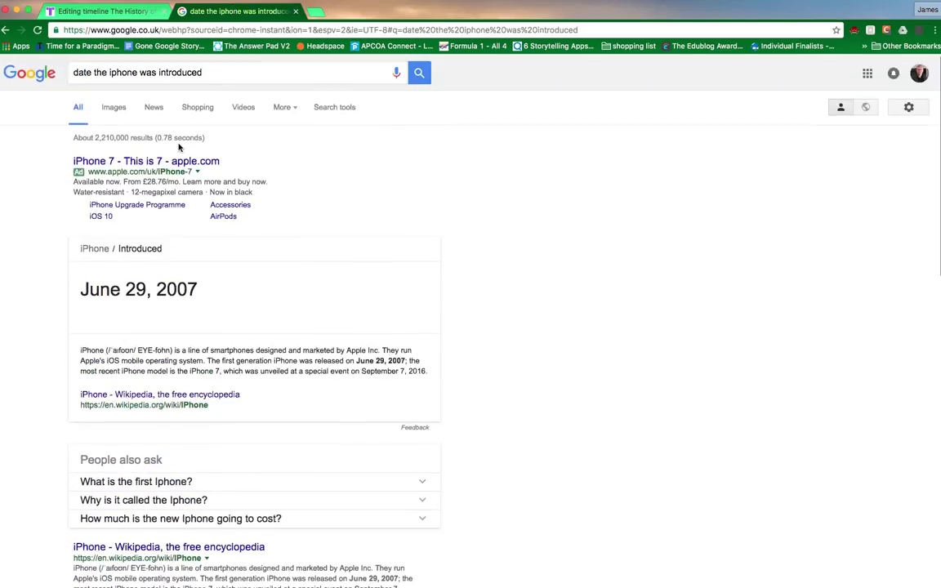
click(137, 71)
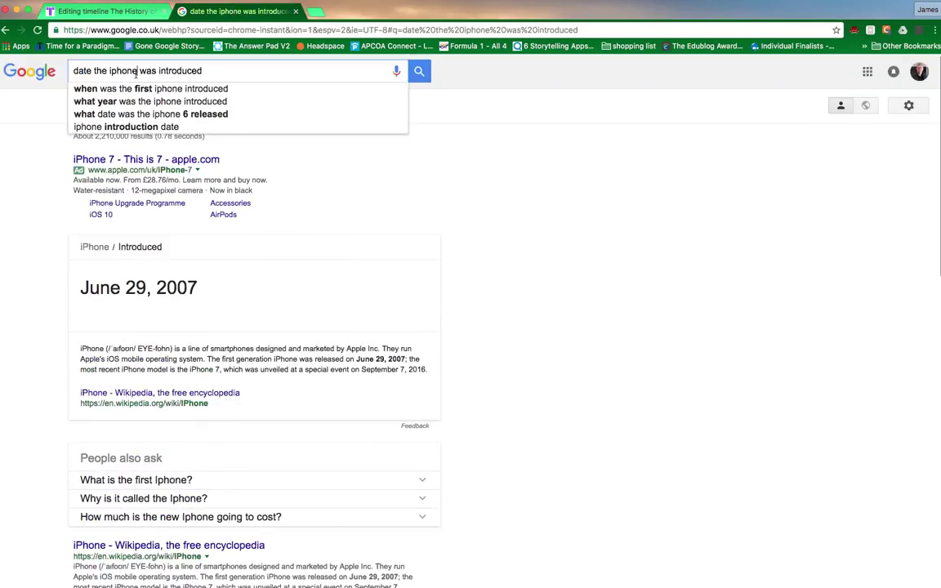
text(2)
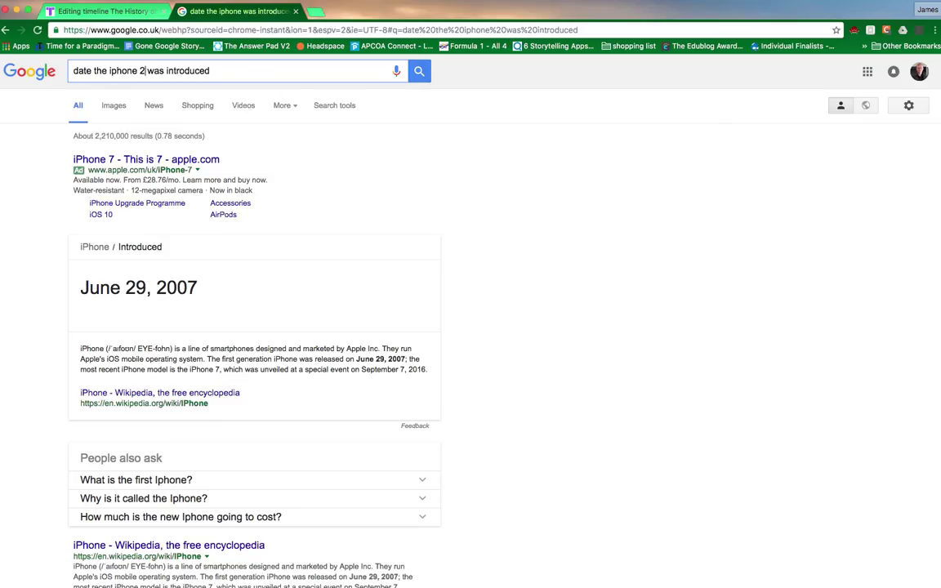
key(BackSpace)
key(BackSpace)
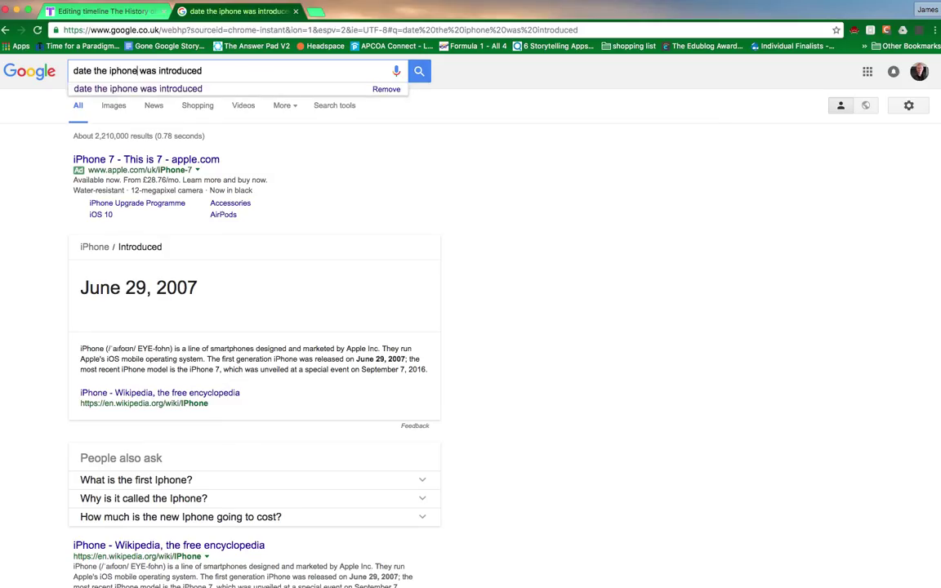
text(2)
click(420, 74)
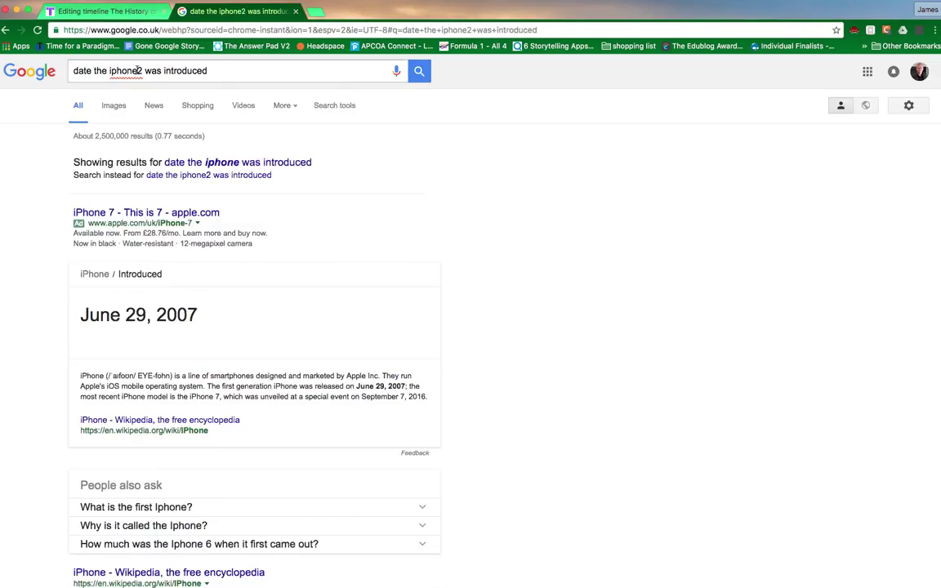
click(139, 71)
click(419, 72)
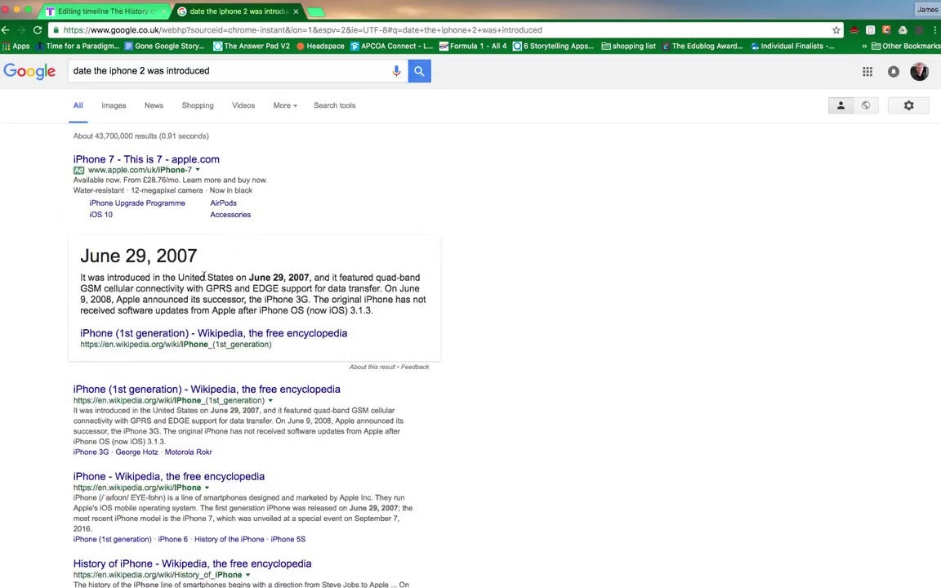
- Open the Wikipedia article on the iPhone from the results and follow its link to the iPhone 7 article
scroll(215, 329, down, 3)
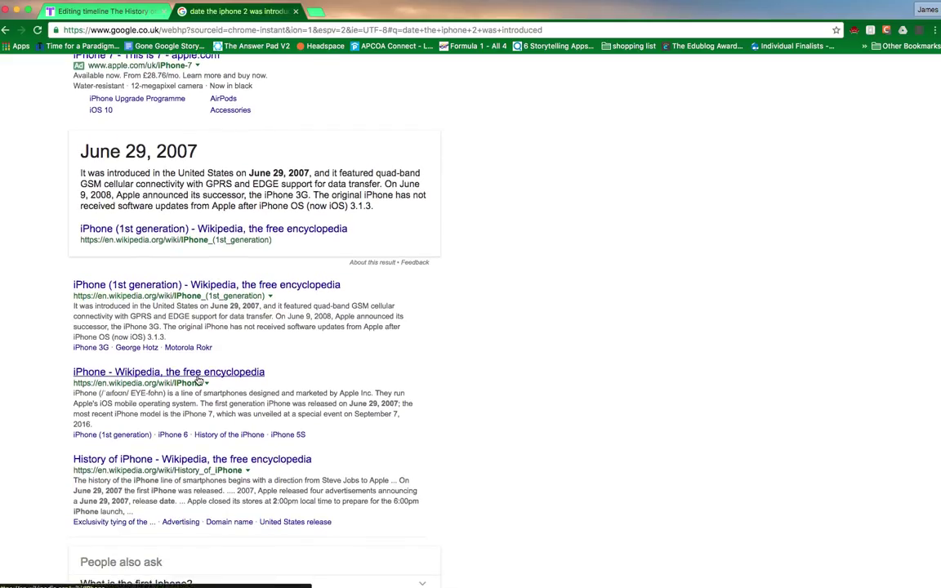
click(198, 378)
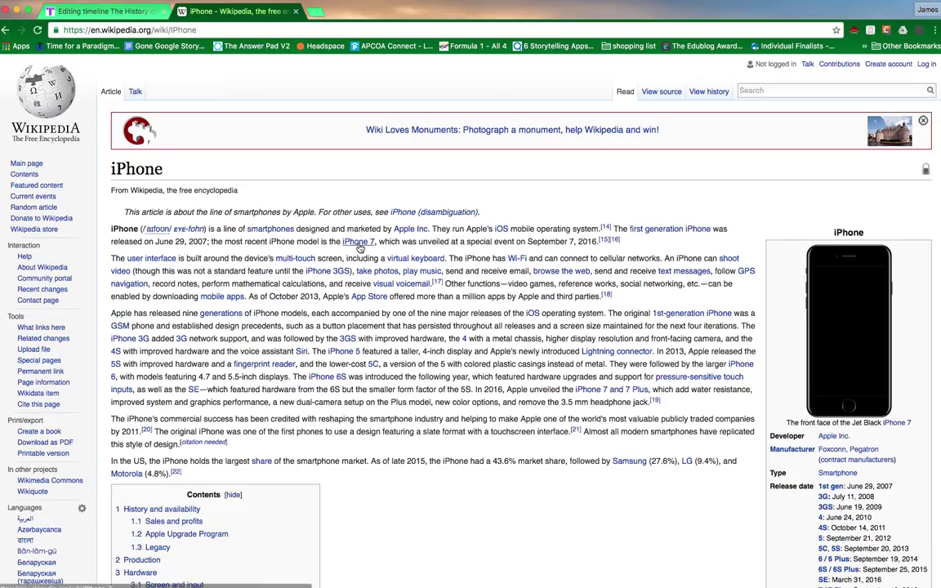
click(359, 243)
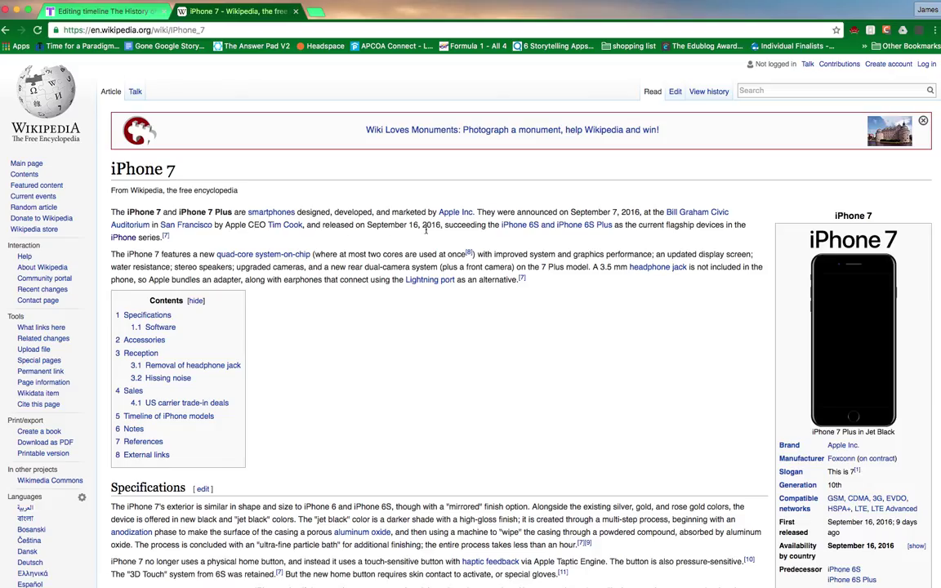
- Return to the timeline editor and start a new event titled "Launch of Iphone 7"
click(108, 11)
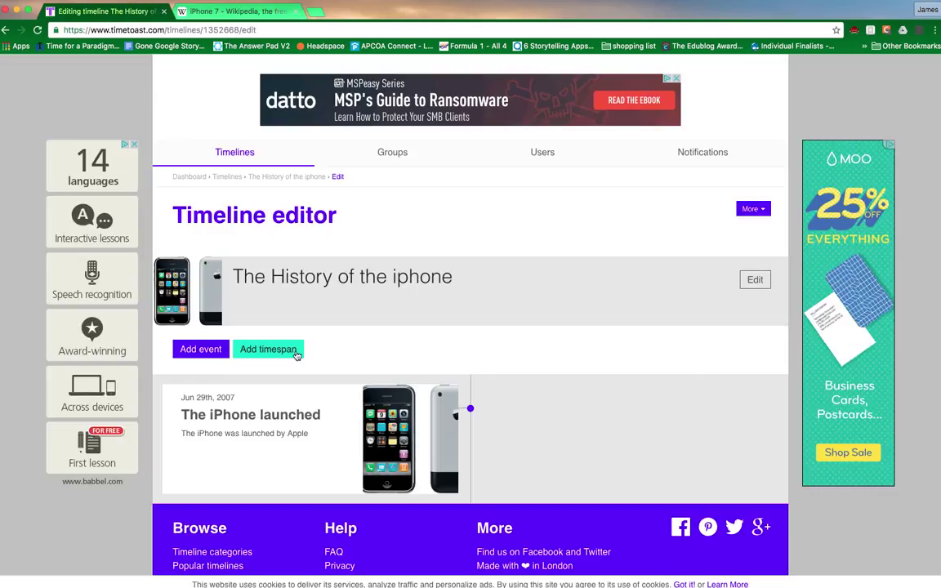
click(209, 353)
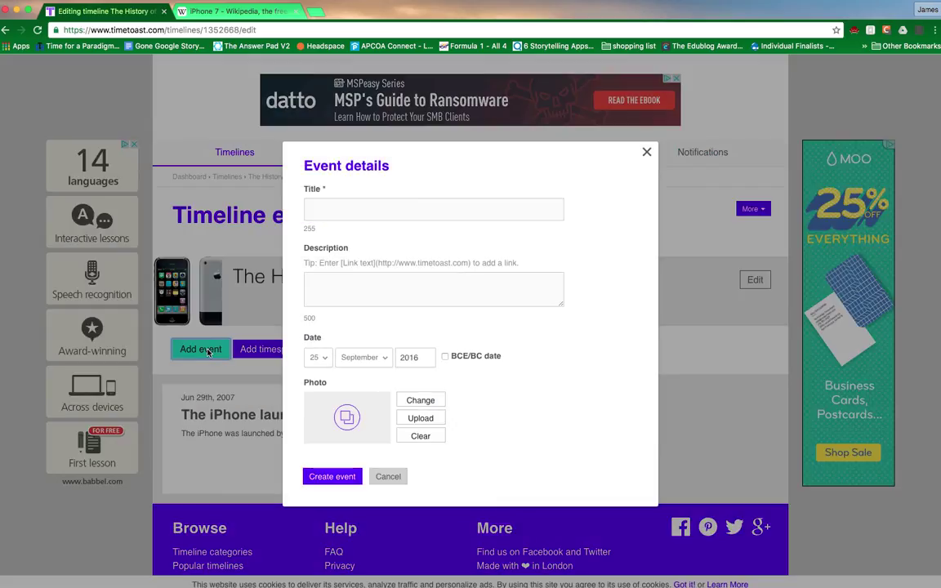
click(318, 210)
text(Launch of )
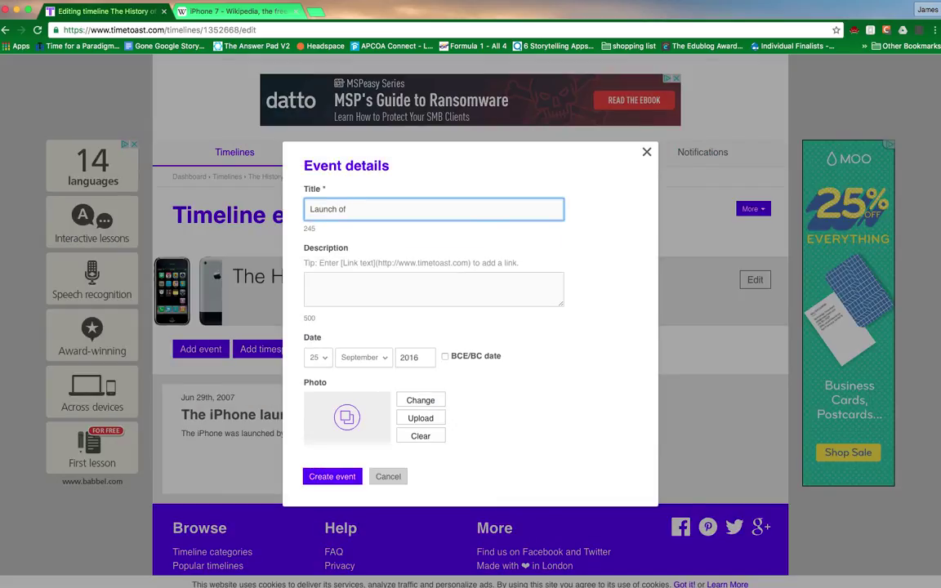
text(iphone)
right_click(354, 211)
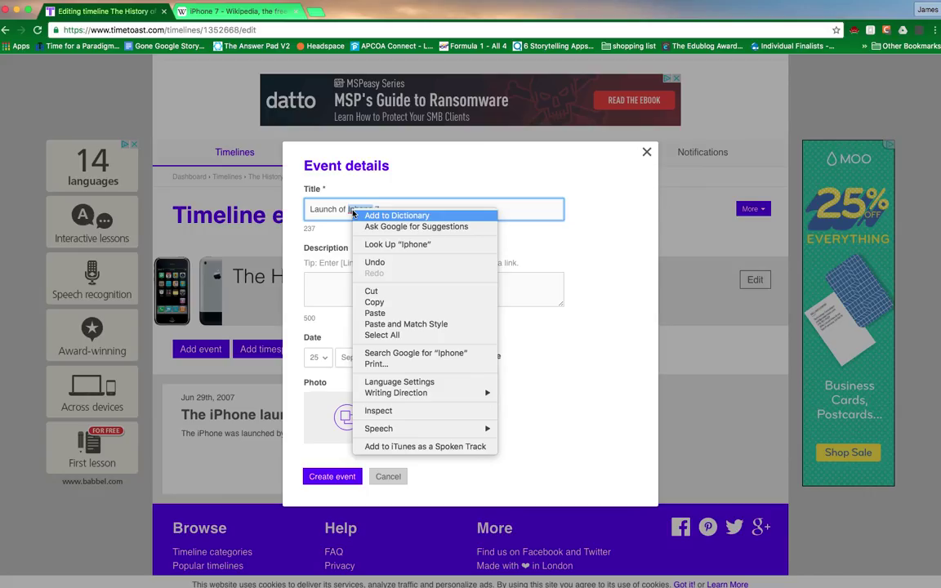
click(354, 215)
- Enter "Apple laucnhed latest iphone the 7" as the new event's description
click(319, 286)
text(Apple laucnhe)
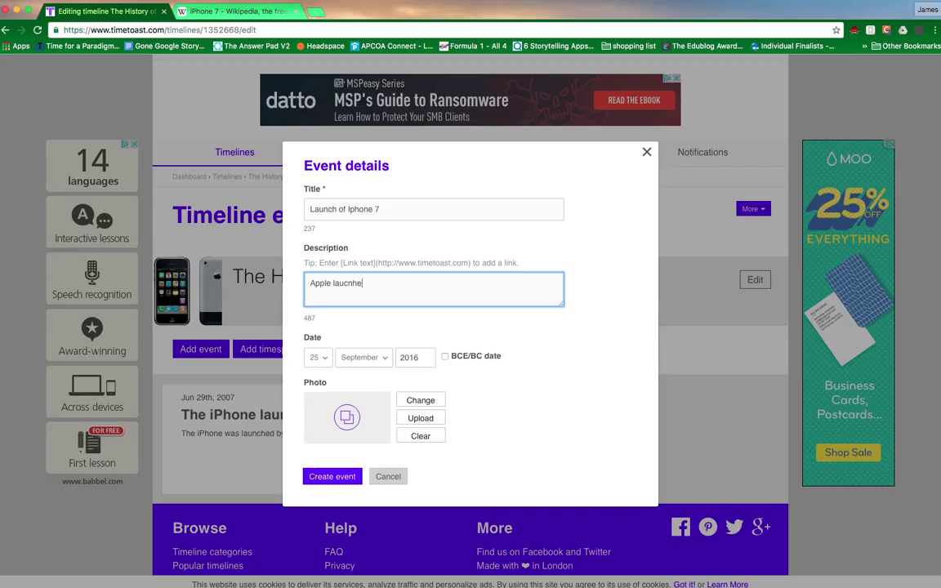
text(d Iatest iphone the 7)
- Set the day of the iPhone 7 launch event to 16
click(327, 359)
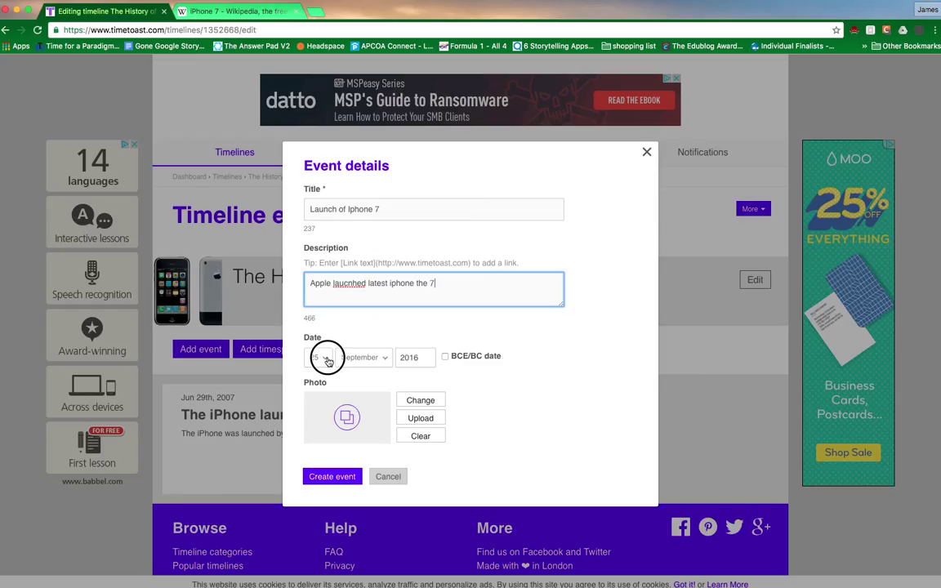
click(322, 263)
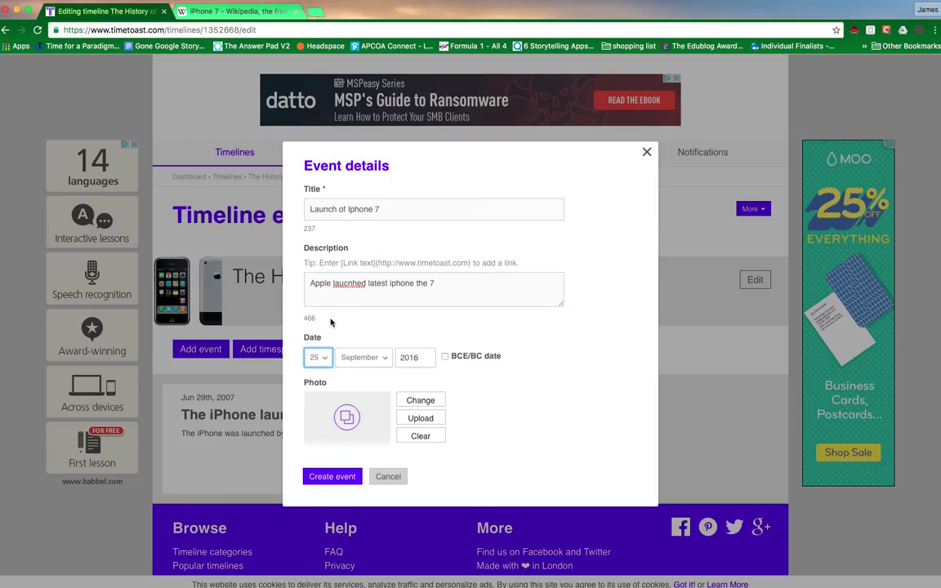
- Switch to the iPhone 7 Wikipedia page and run a Google search for "iphone 7" in its place
click(241, 13)
click(232, 30)
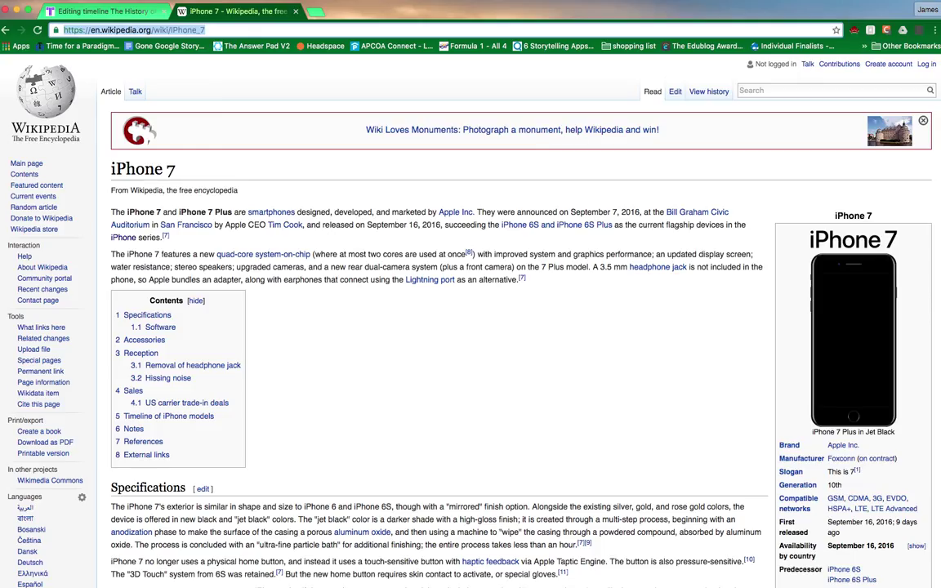
text(iphone 7)
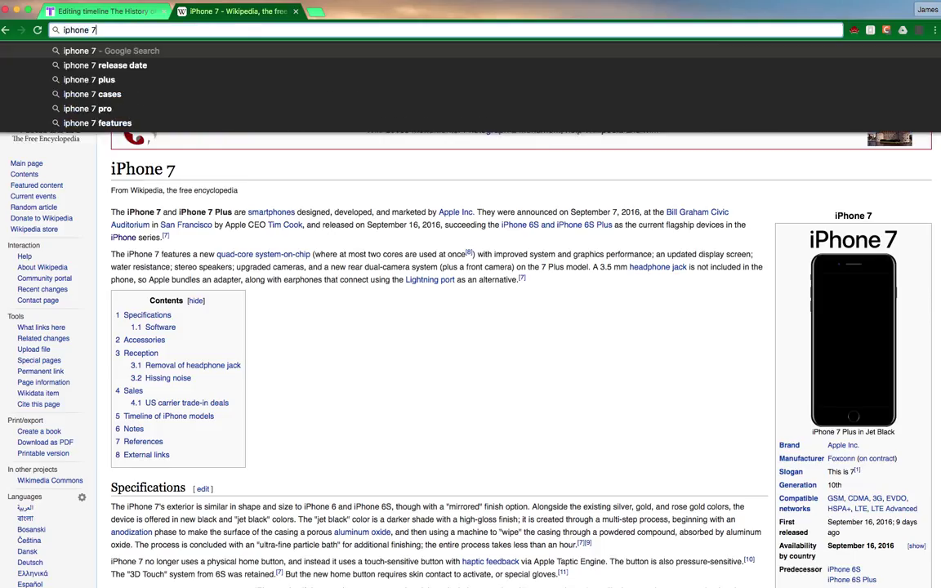
key(Return)
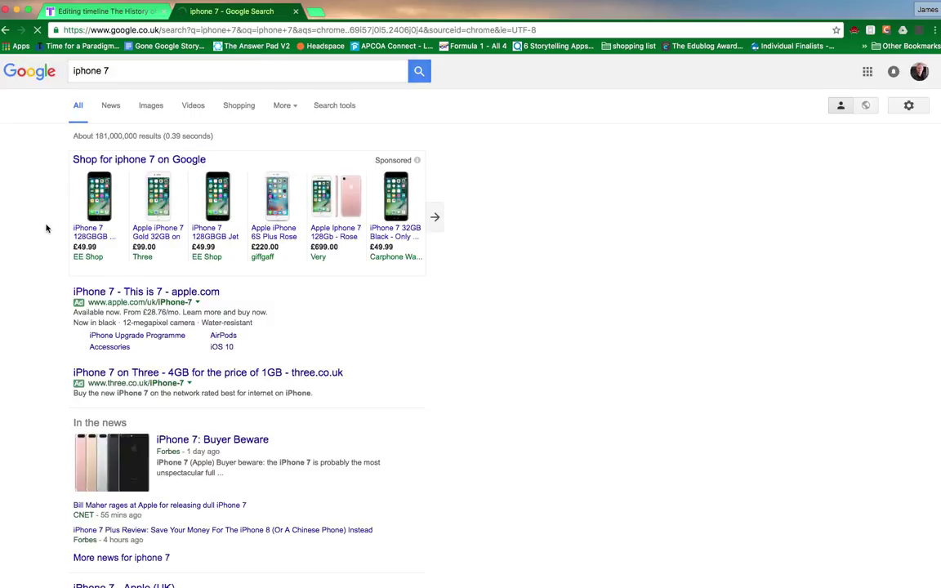
- Open the EE Shop listing for the iPhone 7 128GB Black and save its large front-view photo as a JPEG
click(102, 208)
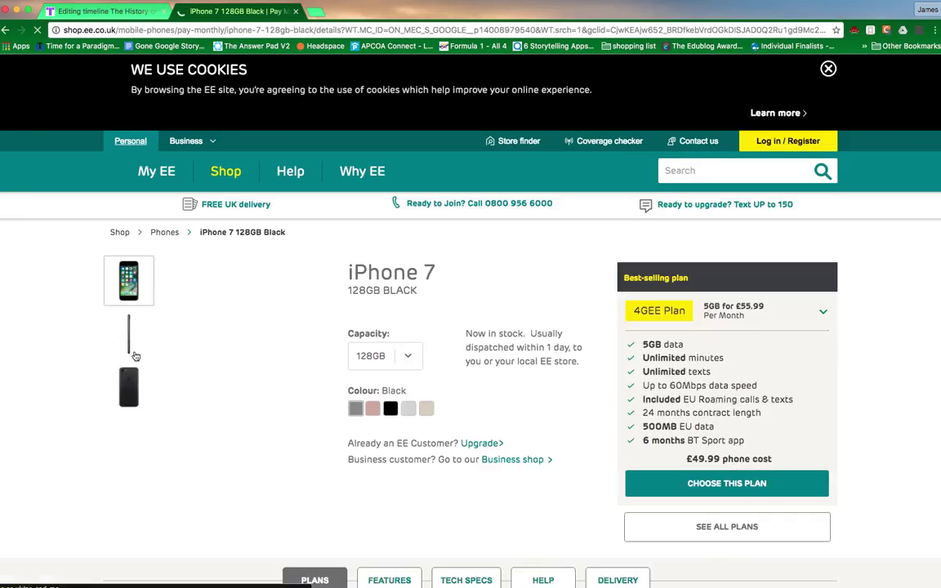
click(134, 353)
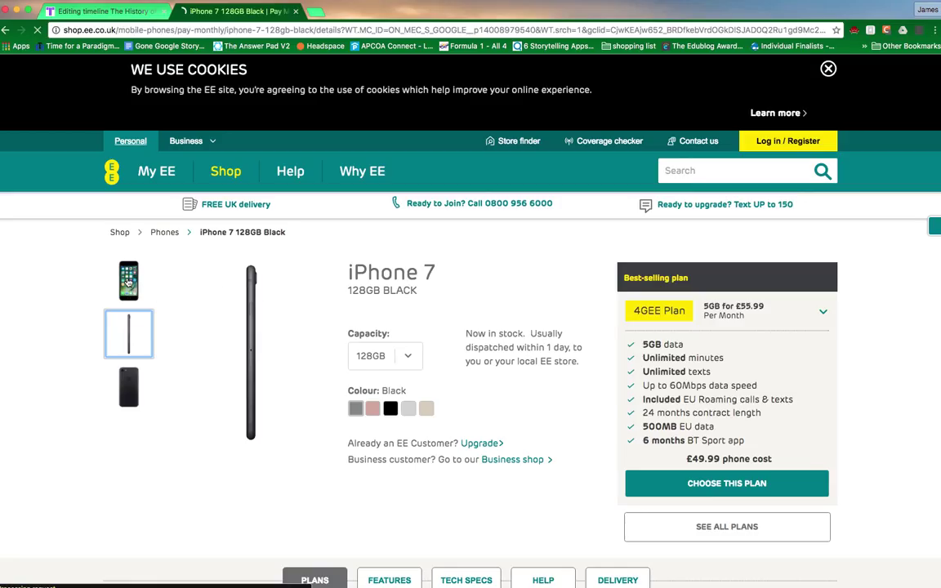
right_click(128, 281)
click(129, 280)
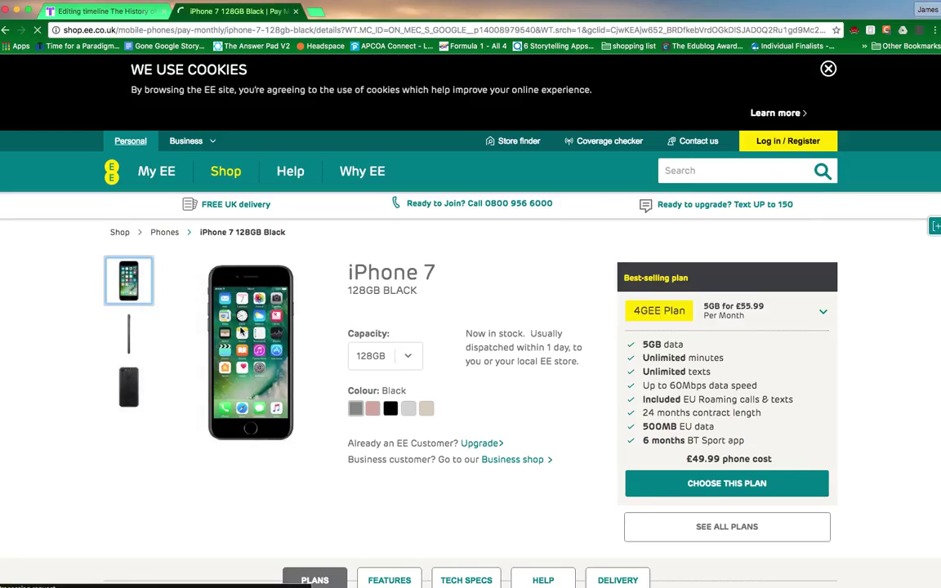
right_click(243, 336)
click(269, 344)
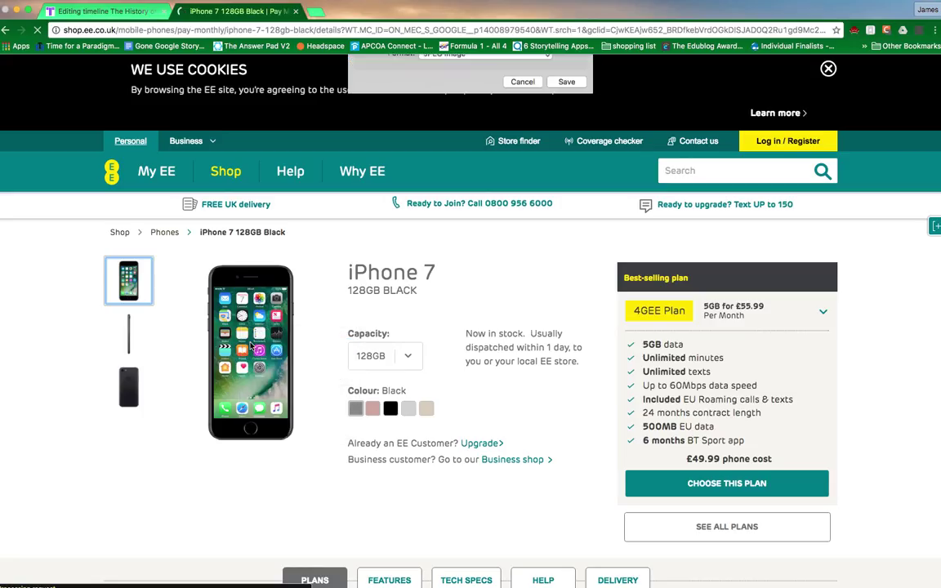
click(571, 170)
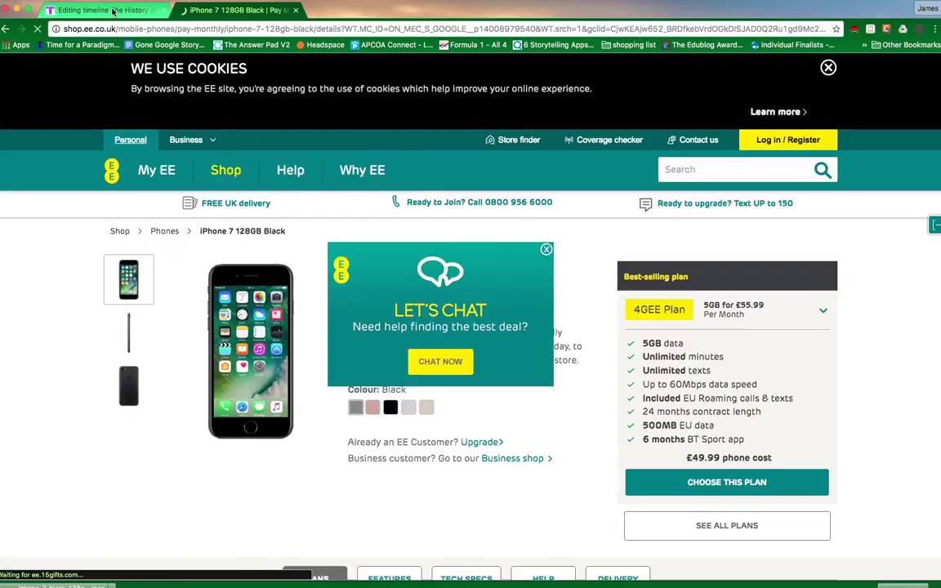
- Return to the timeline editor and upload iphone-7-black-128gb-detail-1-Format-1120.jpeg from the Desktop as the event's photo
click(112, 10)
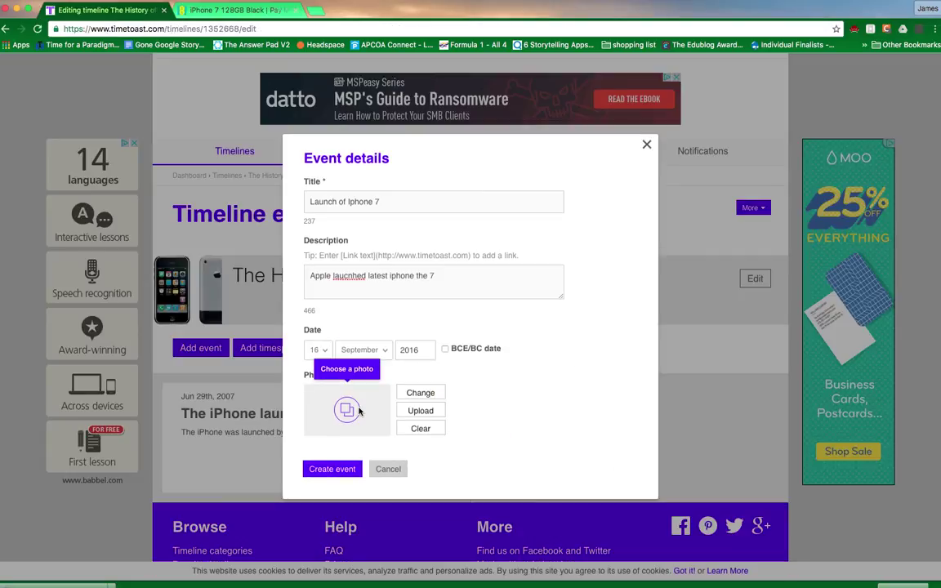
click(346, 415)
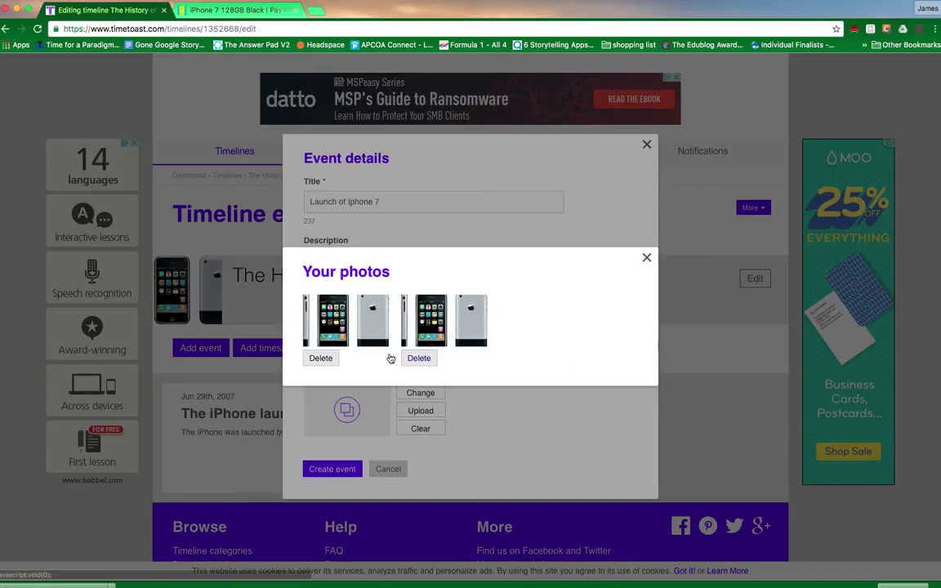
click(647, 257)
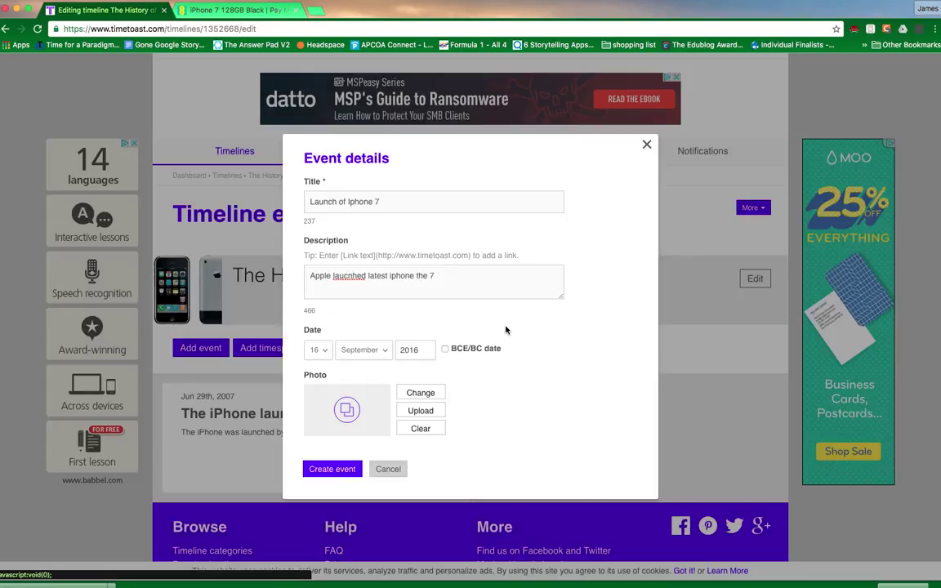
click(428, 413)
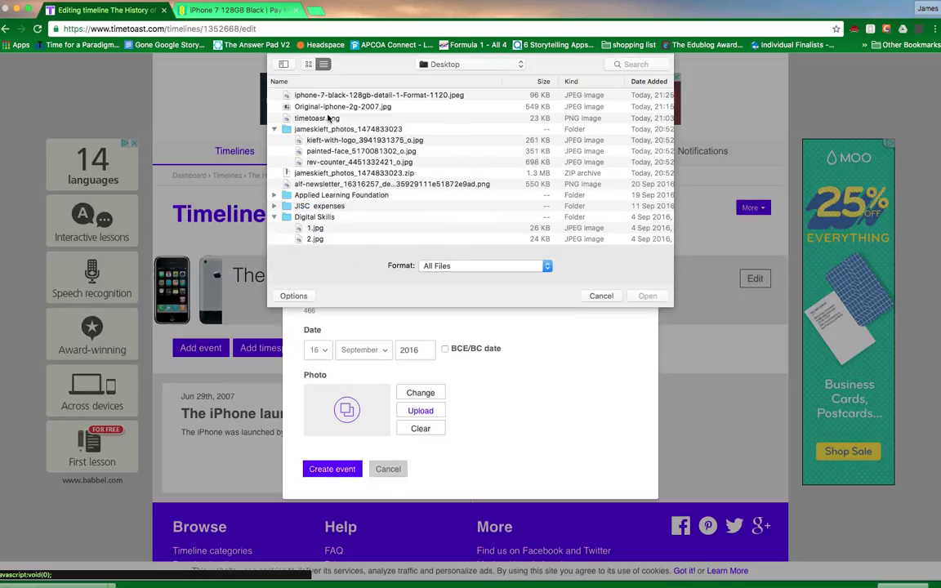
click(328, 95)
click(649, 297)
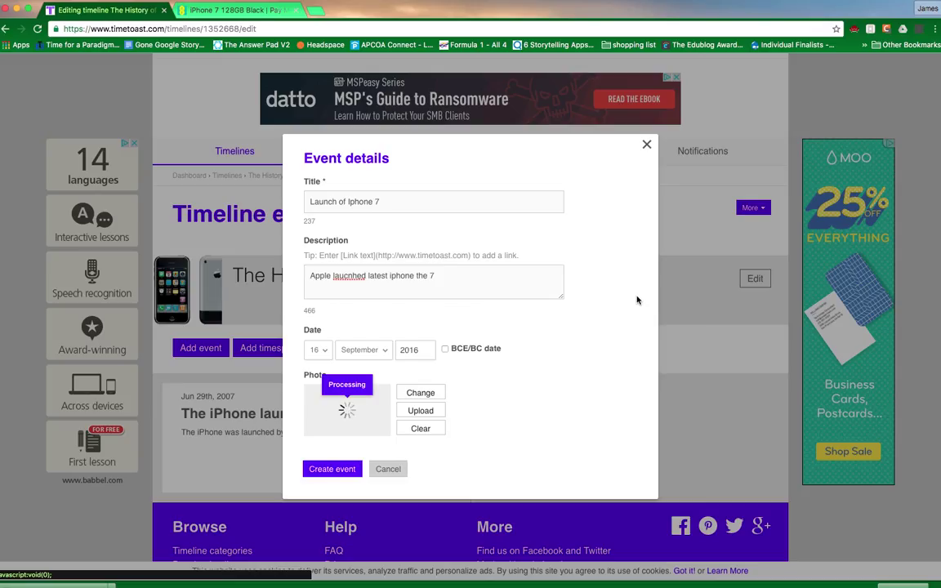
- Correct the description to "Apple launched latest iphone the 7" and create the event with the uploaded iPhone 7 photo
right_click(347, 278)
click(387, 275)
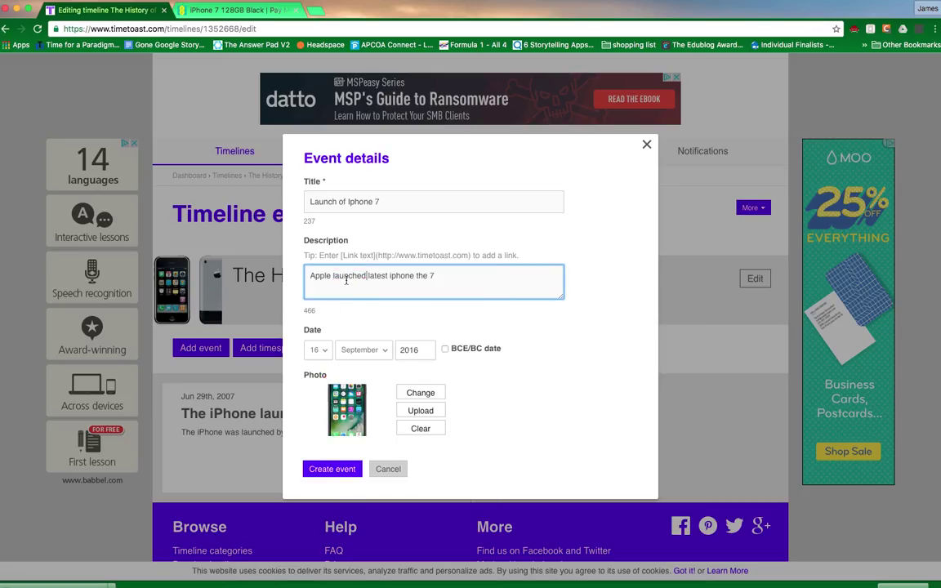
click(339, 412)
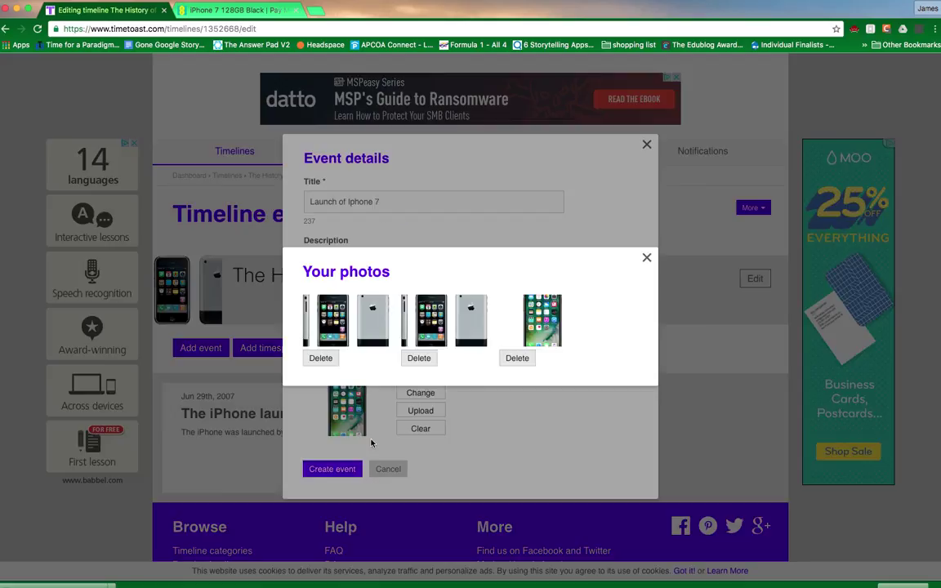
click(541, 333)
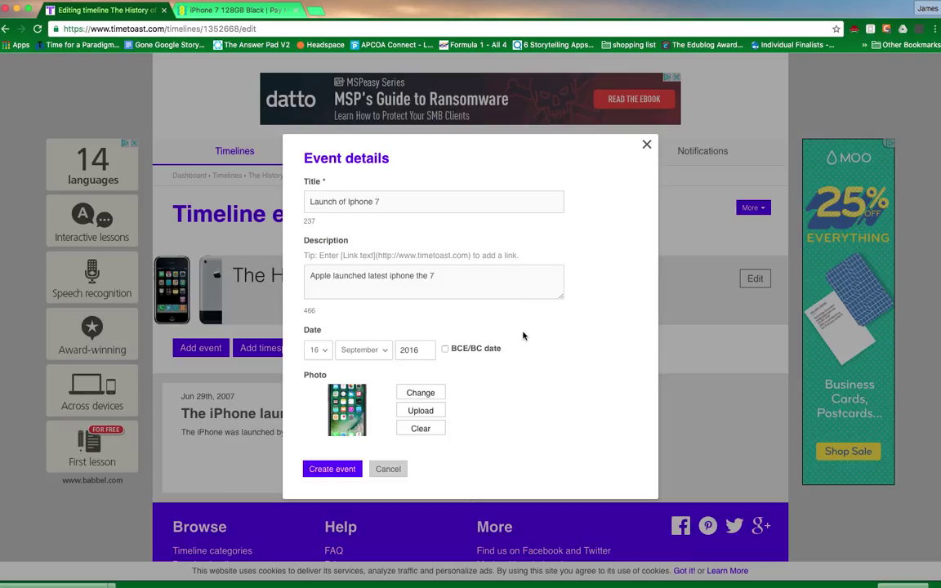
click(337, 470)
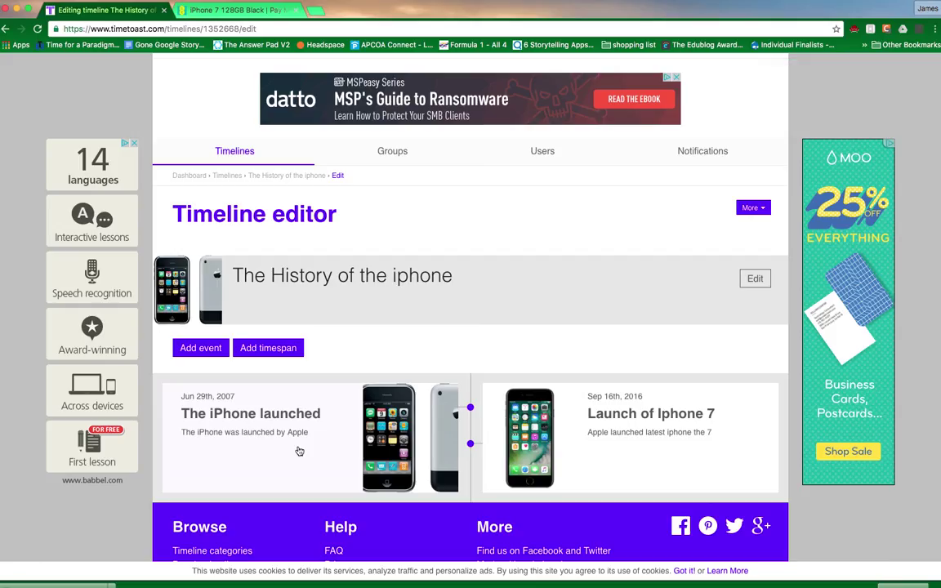
- Edit the timeline's details to publish status Public and category Science and Technology, and update the timeline
scroll(299, 451, down, 1)
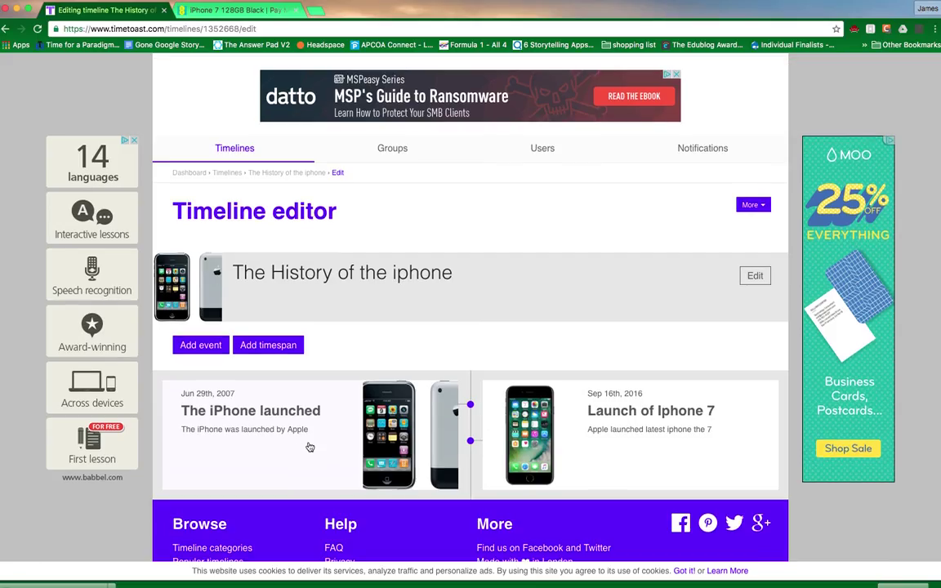
scroll(404, 333, down, 3)
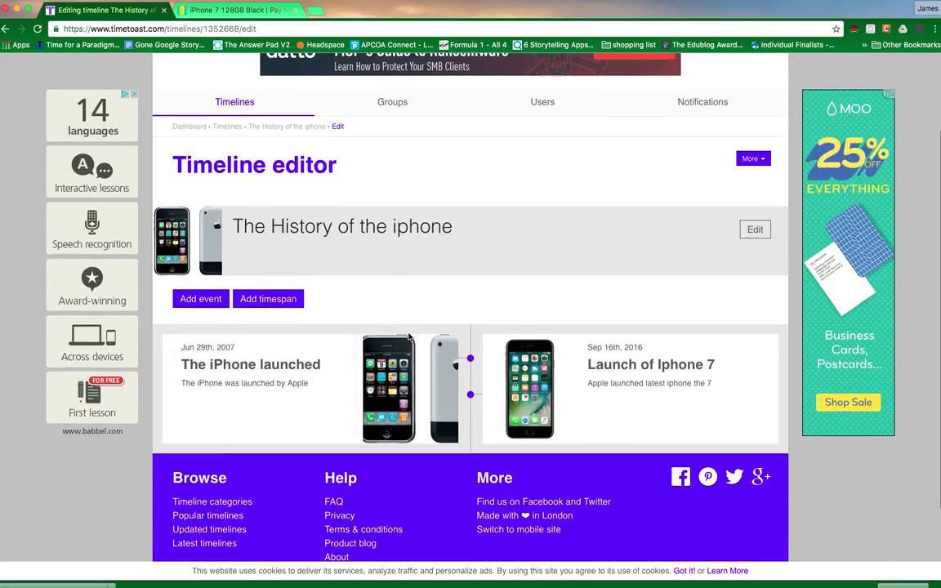
scroll(409, 335, up, 2)
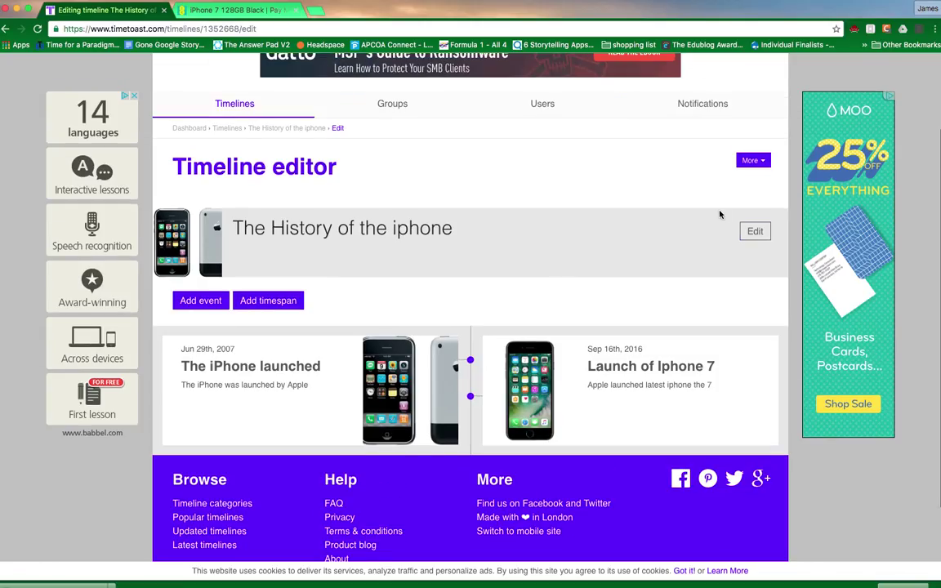
click(758, 233)
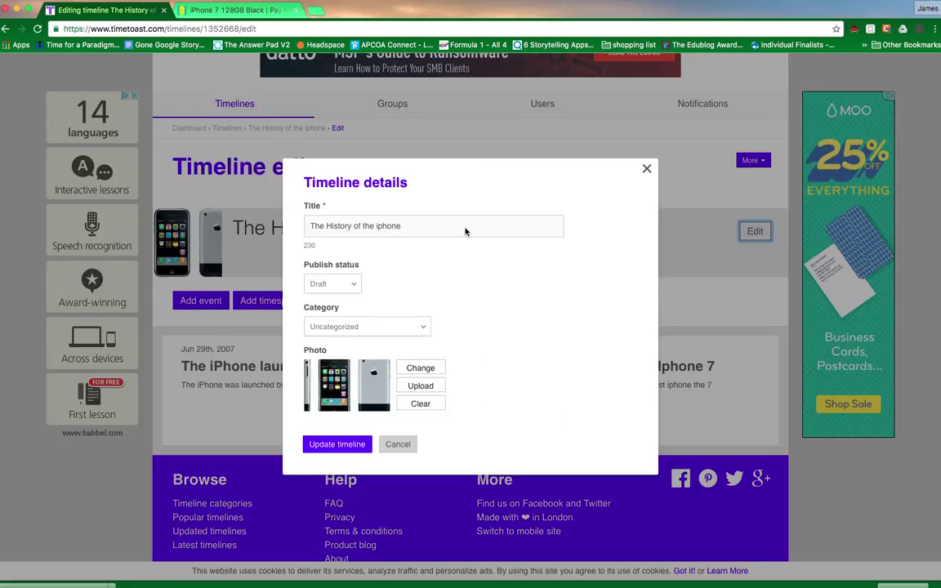
click(355, 285)
click(351, 293)
click(314, 443)
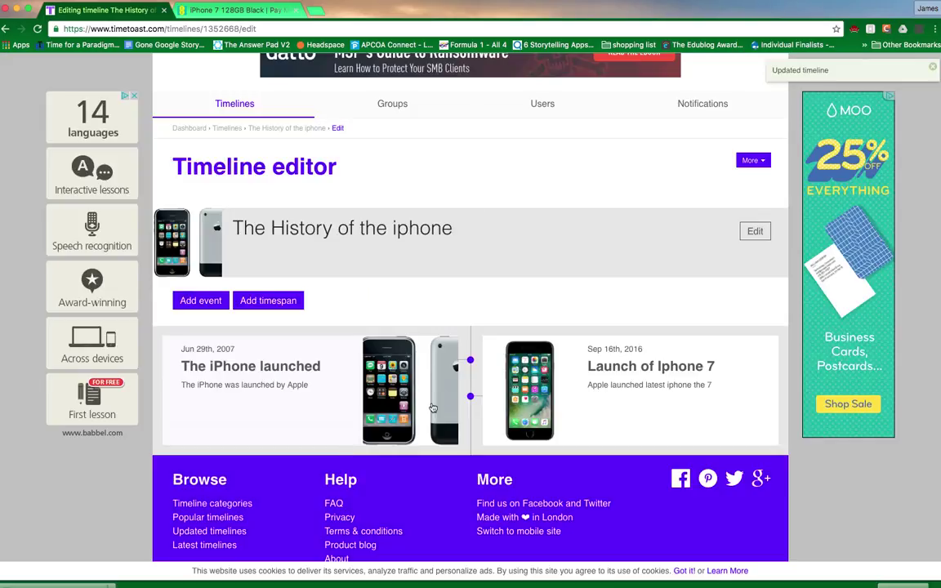
- Check the timeline's collaboration access page and open the timeline for viewing from there
click(766, 163)
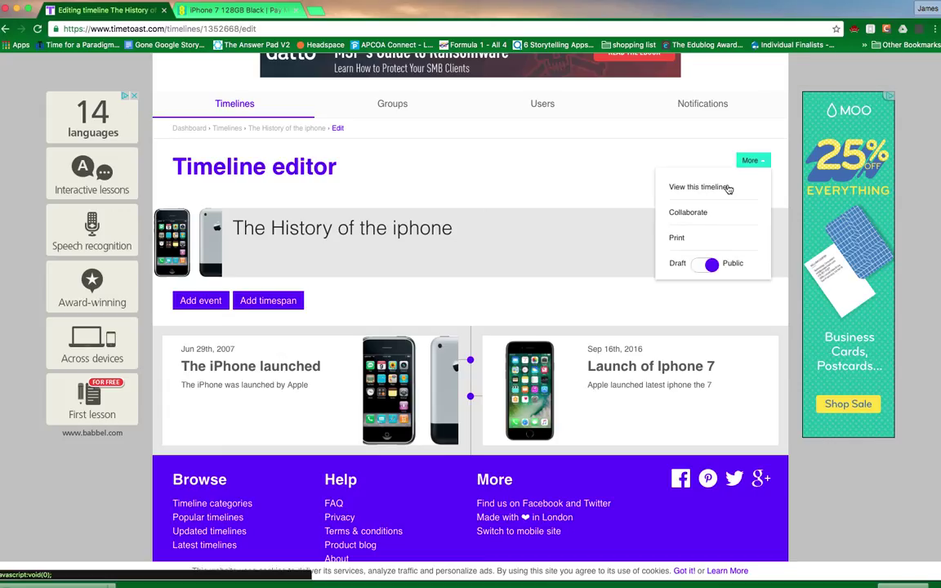
click(690, 215)
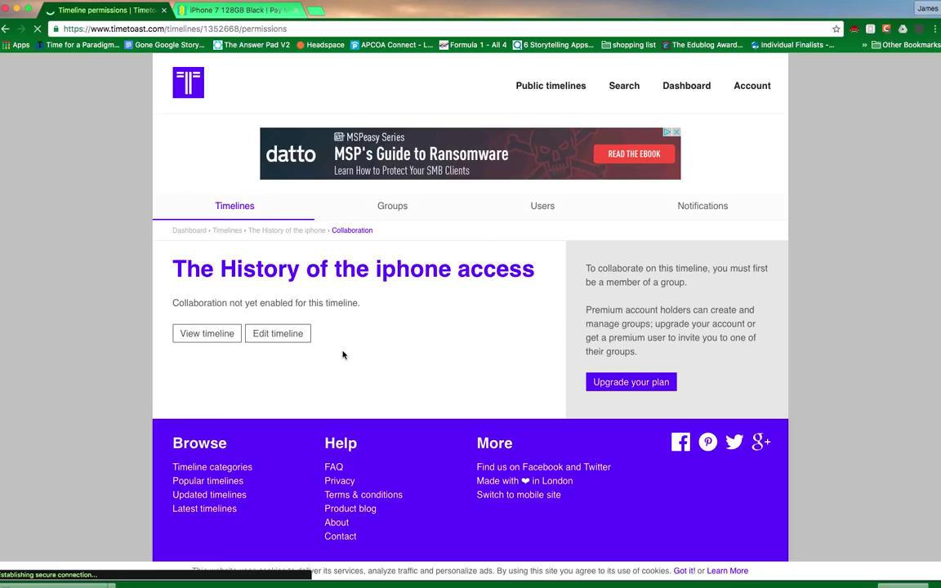
click(207, 333)
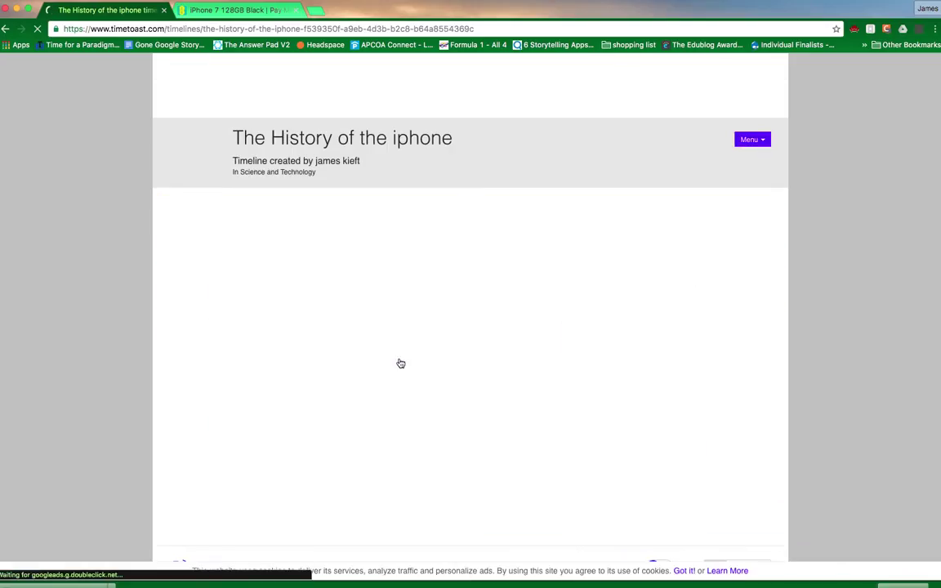
- Expand "The iPhone launched" event on the published timeline and select the page's web address
scroll(400, 364, down, 1)
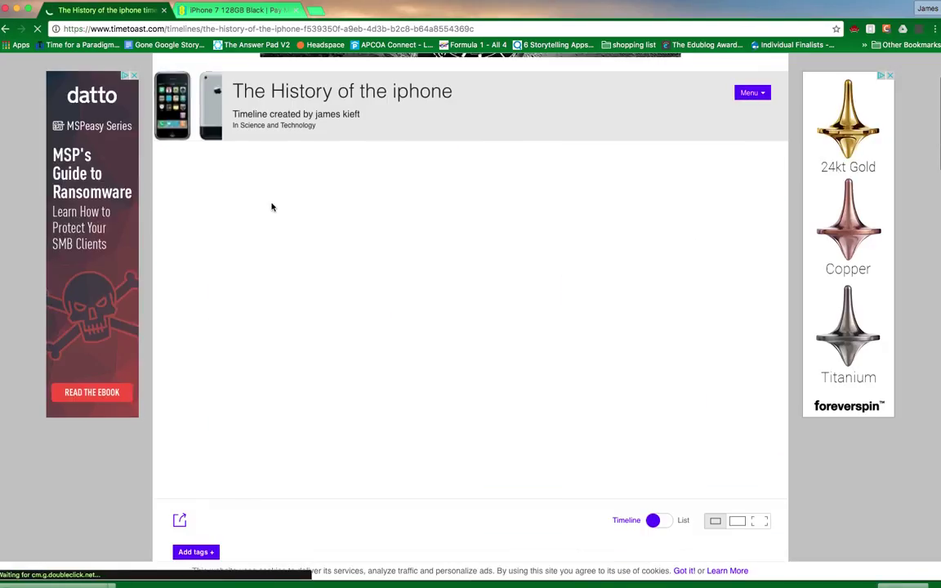
scroll(272, 207, up, 2)
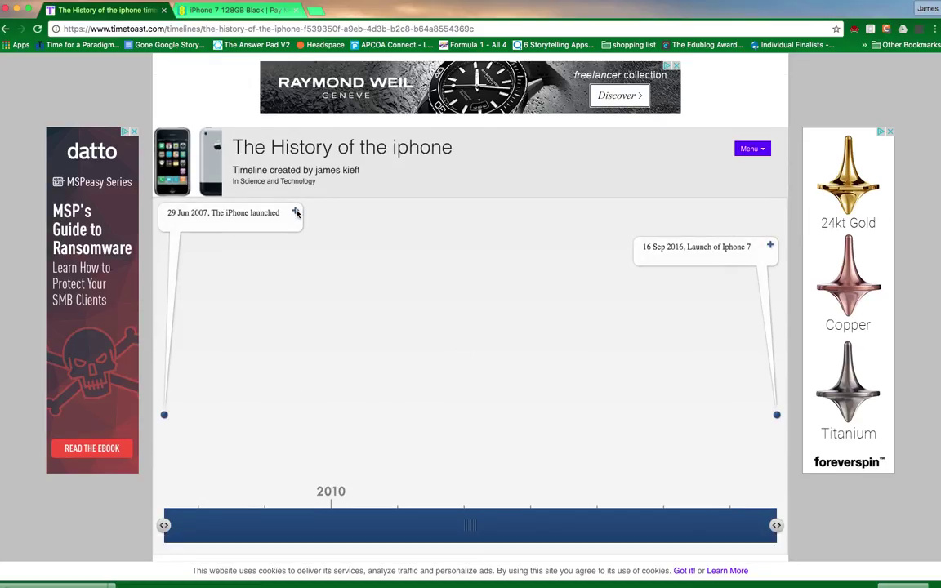
click(295, 213)
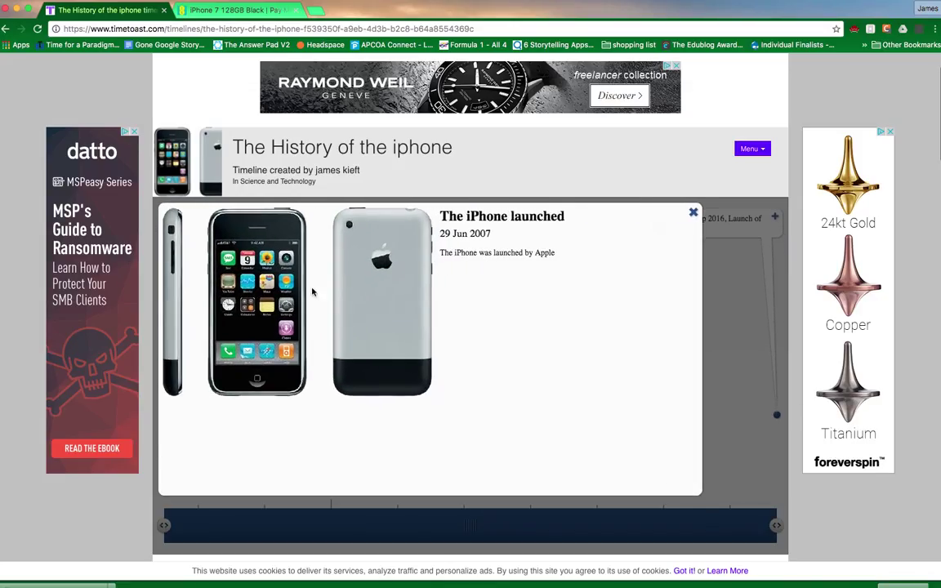
click(482, 28)
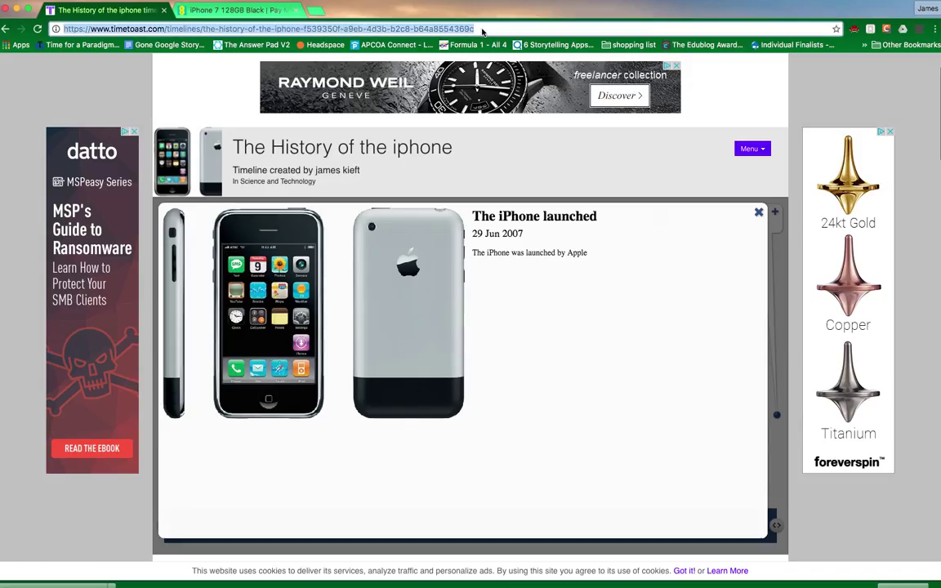